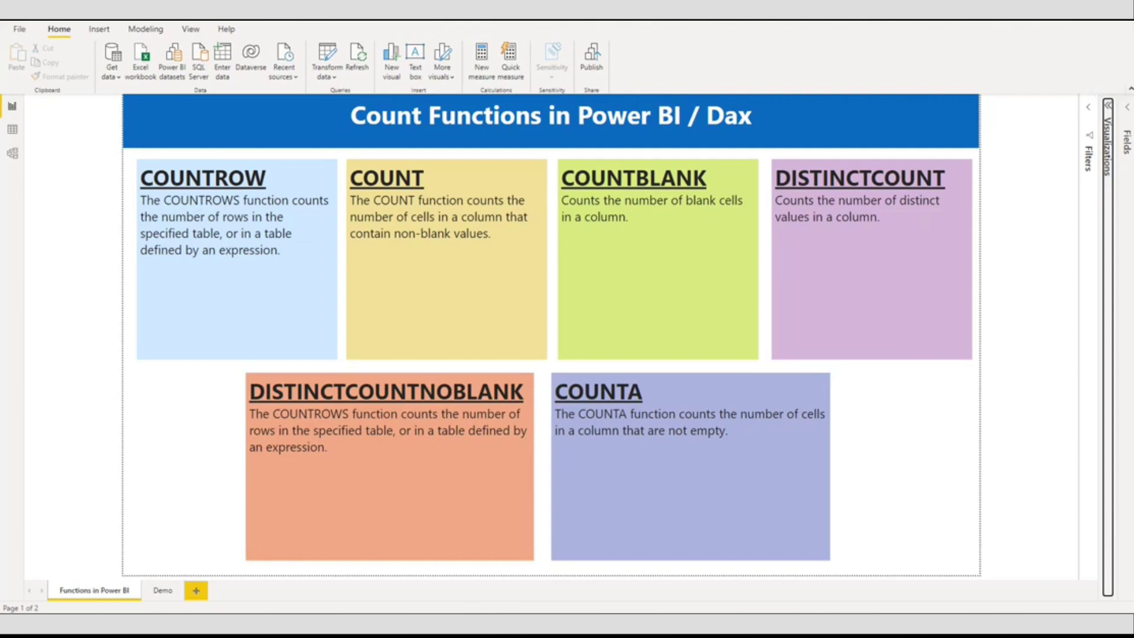
Open the Demo page, review the TableIDs rows in Data view, and return to the report
left_click(164, 591)
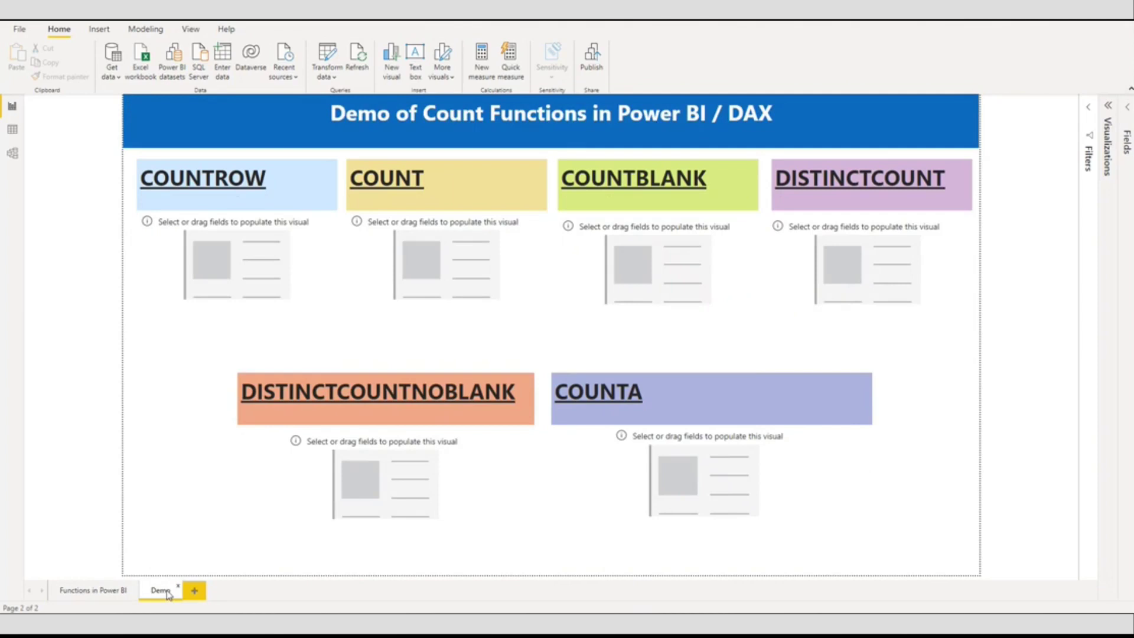
left_click(13, 133)
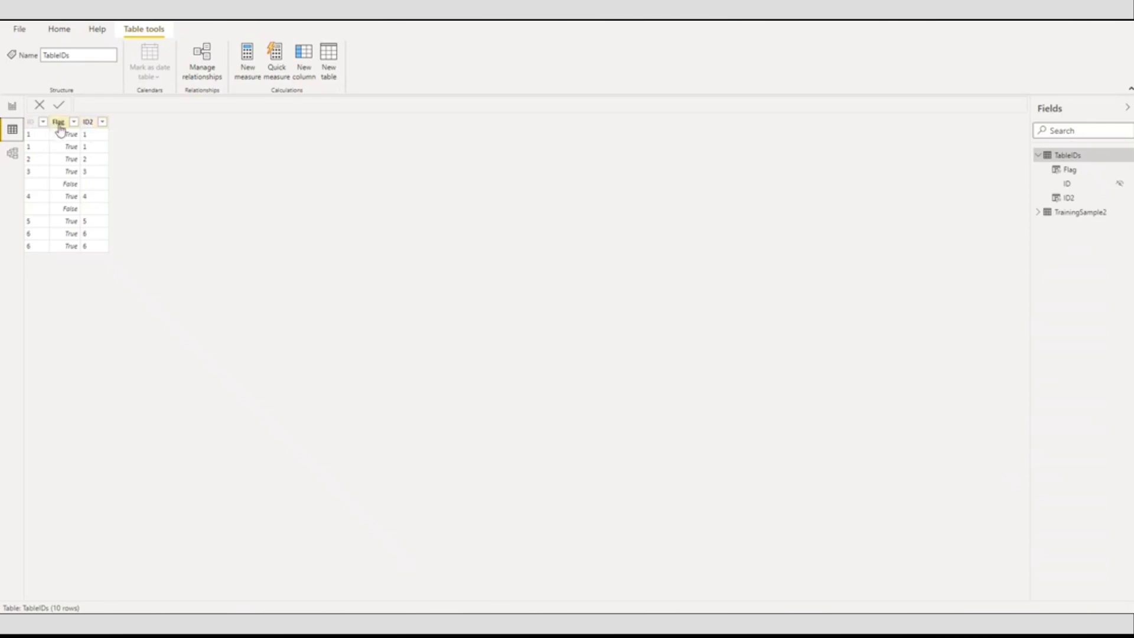
left_click(11, 108)
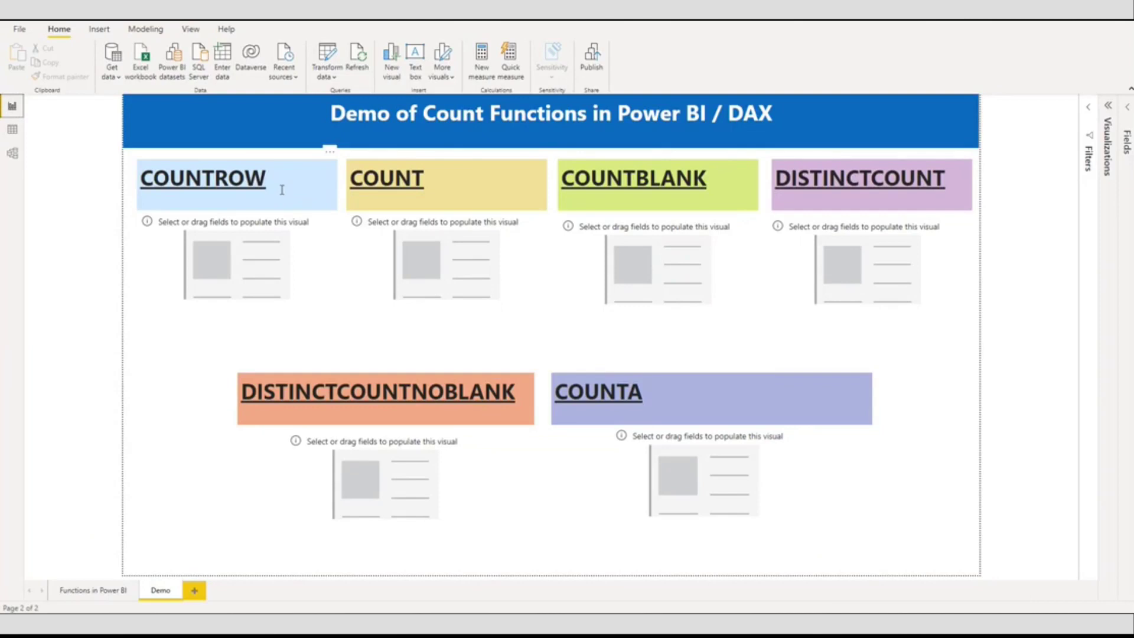
Add a Count Row measure to TableIDs defined as COUNTROWS(TableIDs)
left_click(1127, 111)
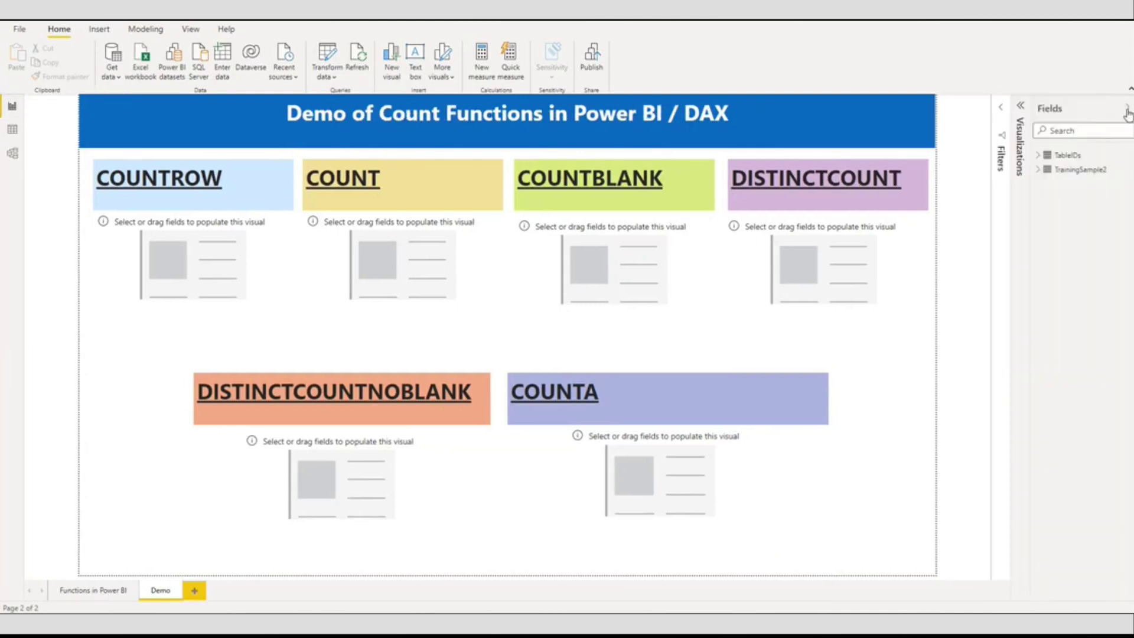
left_click(1045, 158)
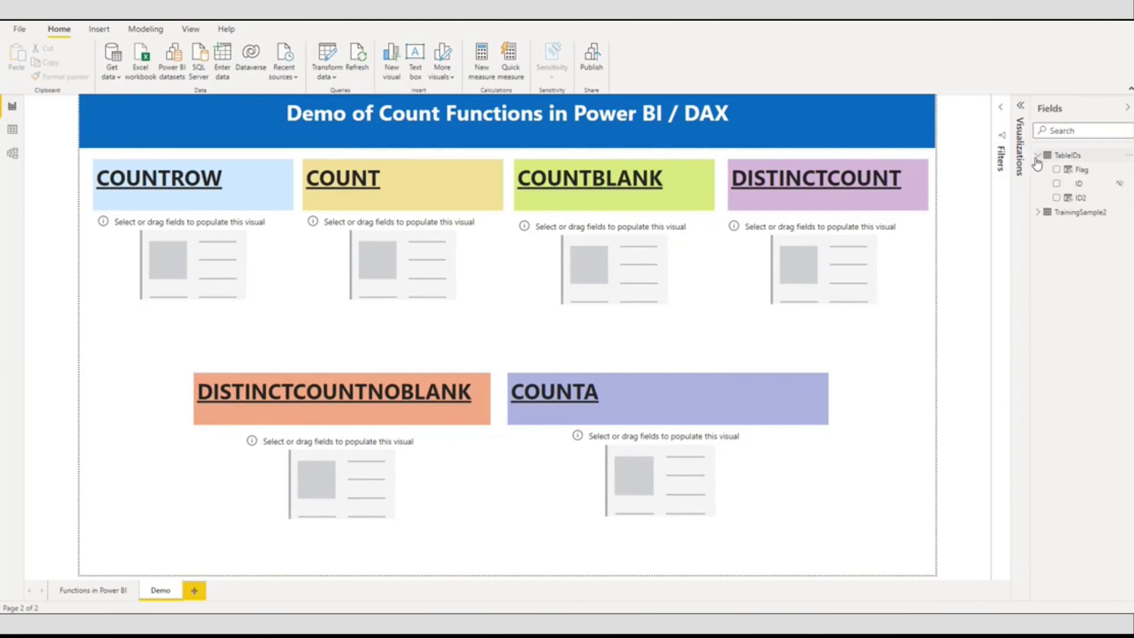
right_click(1074, 170)
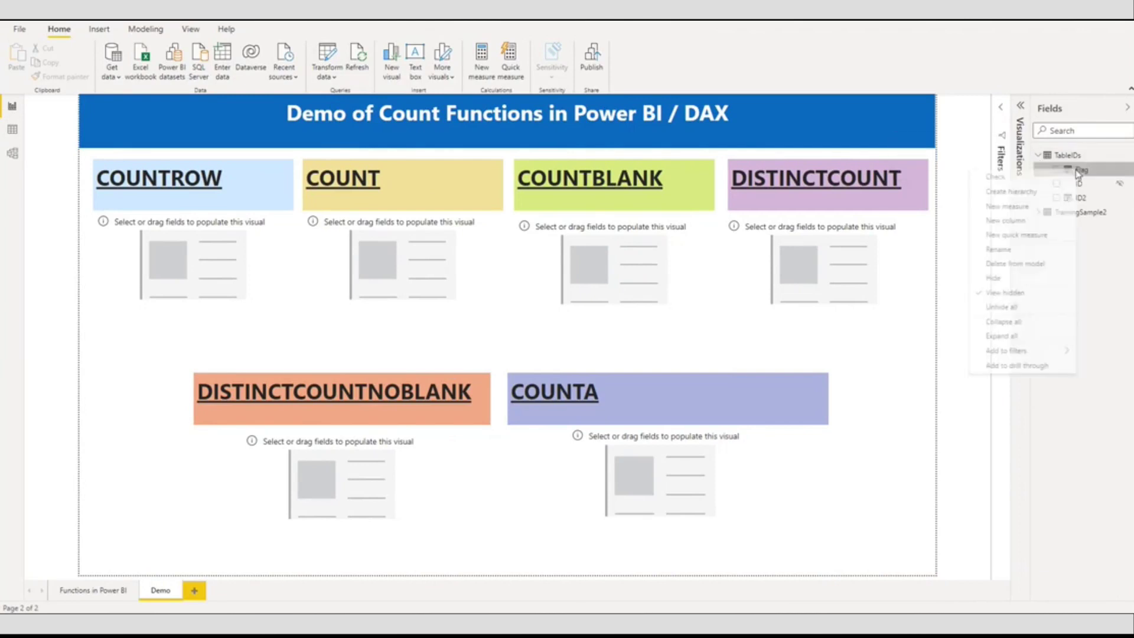
left_click(1018, 207)
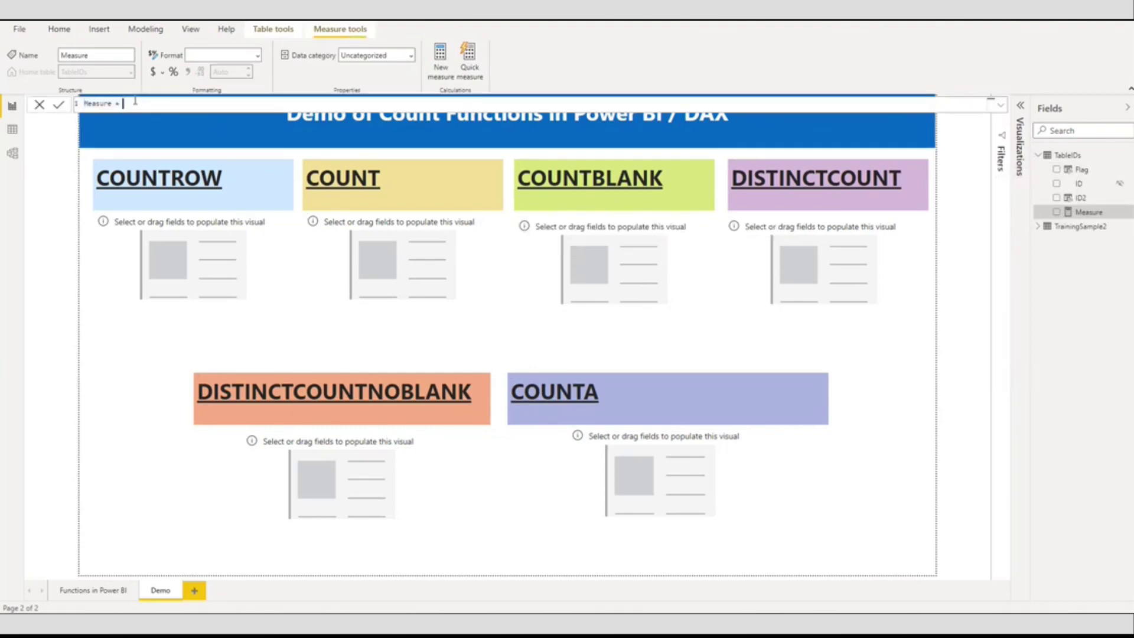
left_click_drag(114, 103, 31, 96)
type("Co")
key("BackSpace")
key("BackSpace")
type("ou")
type("nt Row = C")
type("ou")
type("Count")
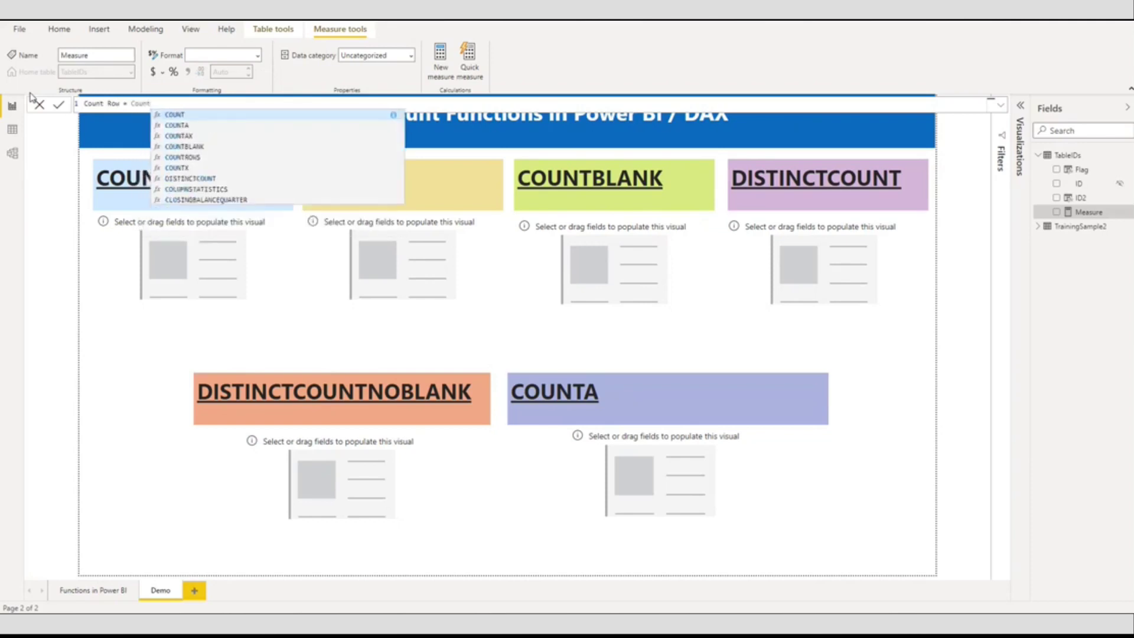
type("r")
key("Tab")
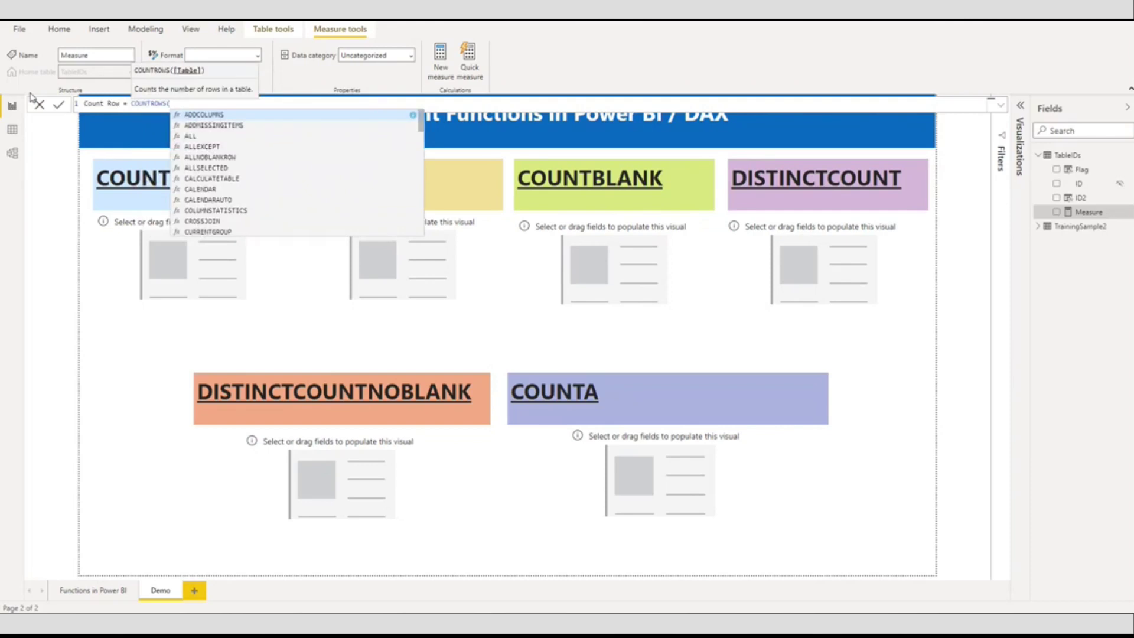
type("tab")
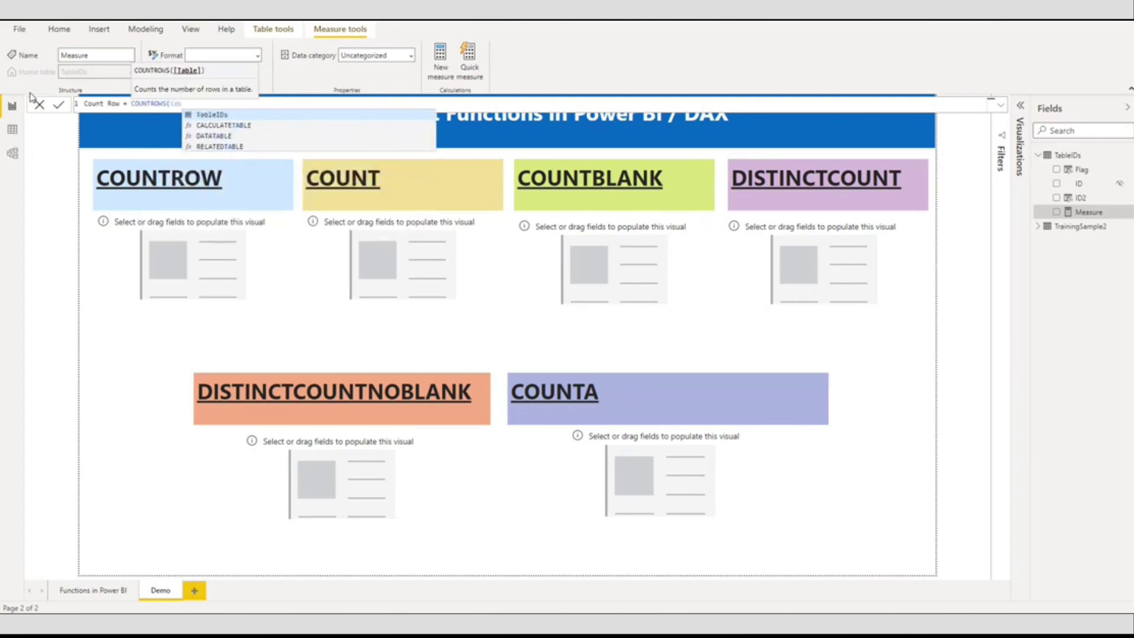
key("Tab")
type(")")
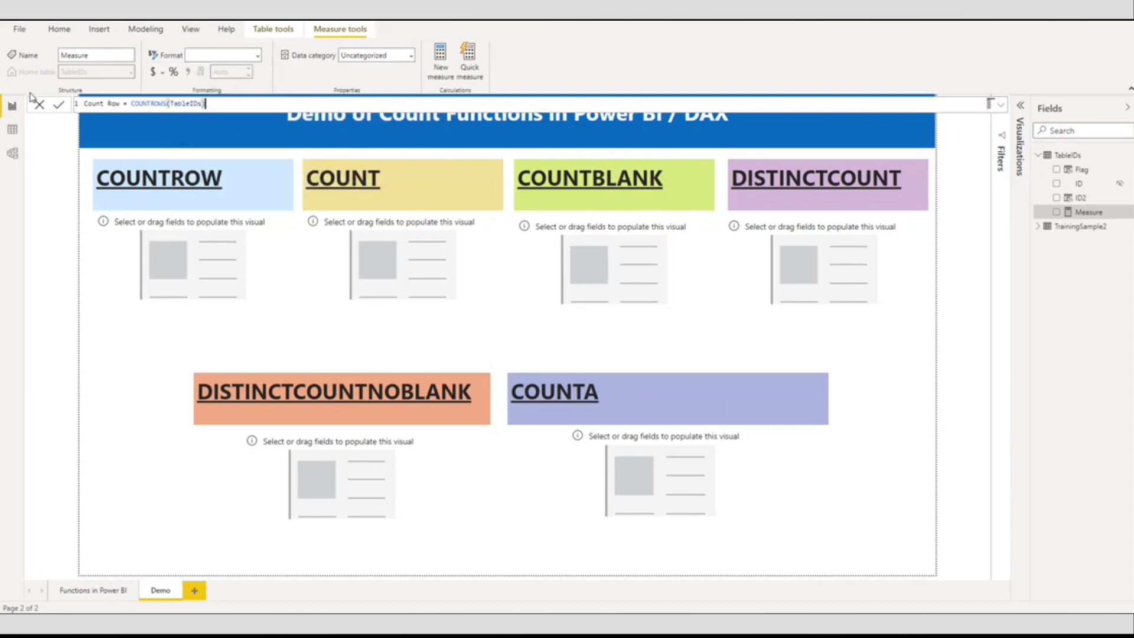
key("Return")
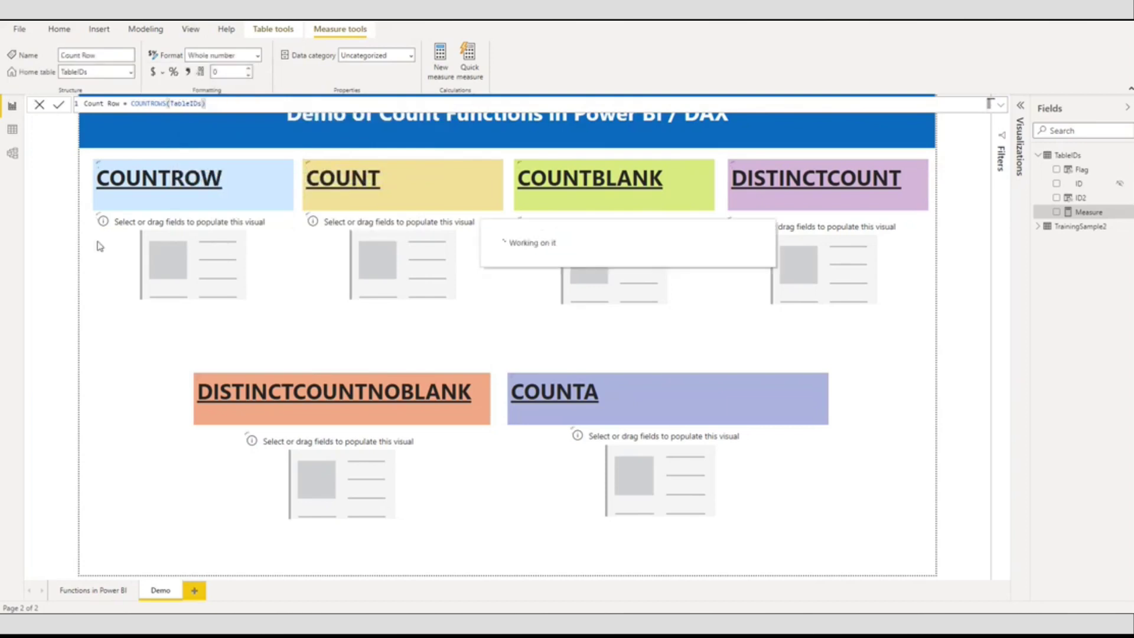
Show Count Row on the COUNTROW card so it reads 10, rechecking the TableIDs data
left_click(164, 260)
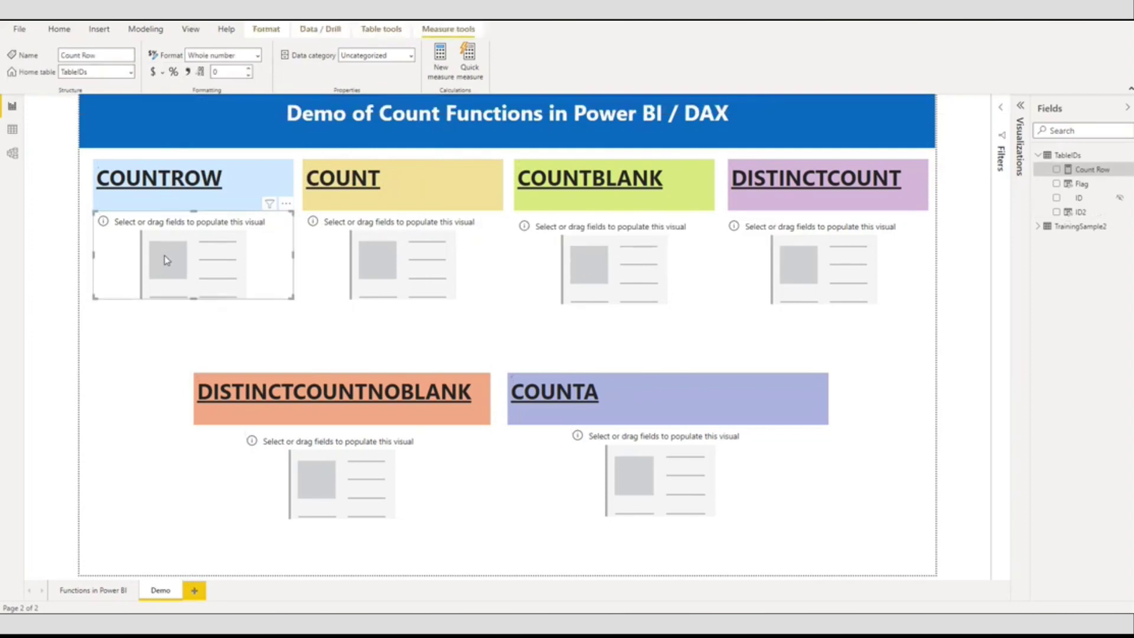
left_click(1023, 107)
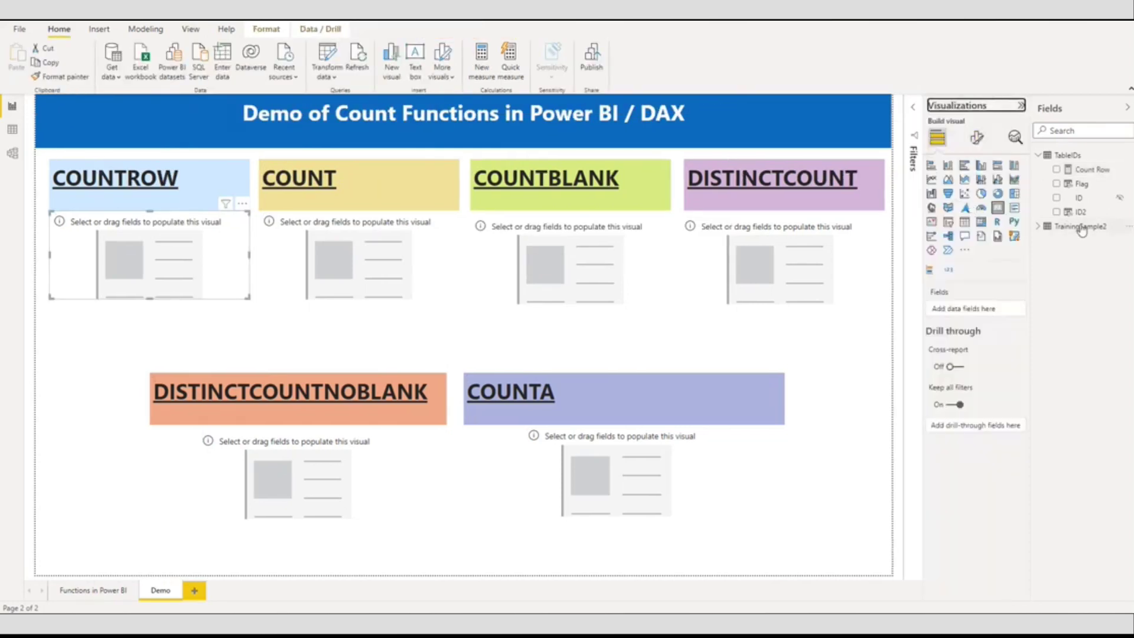
mouse_move(1092, 169)
left_mouse_down()
mouse_move(984, 319)
mouse_move(974, 312)
left_mouse_up()
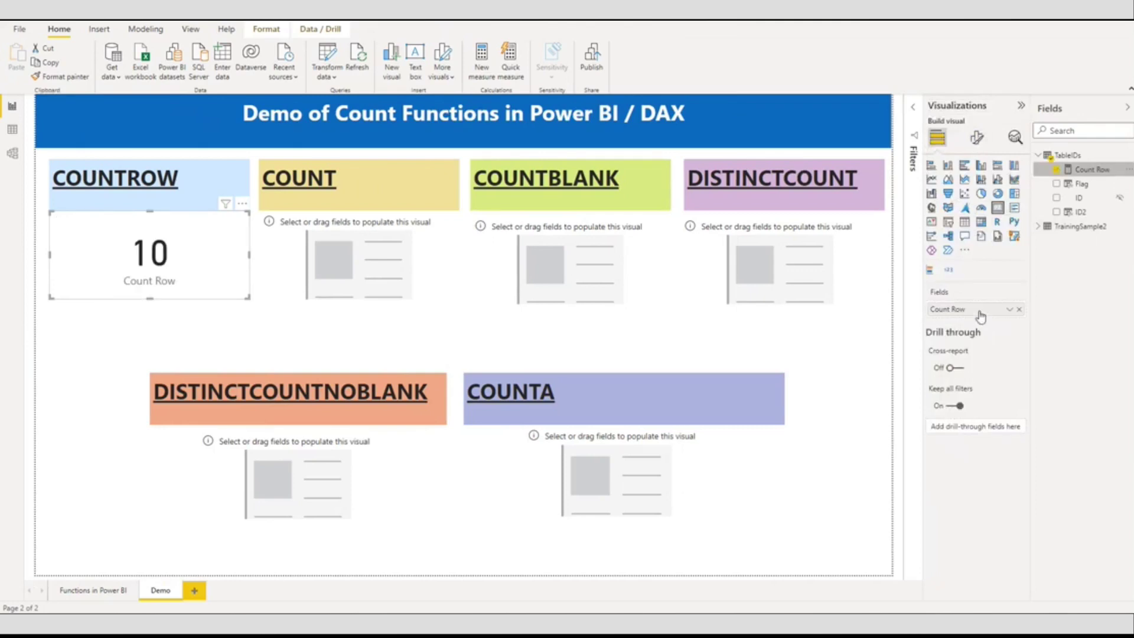
left_click(13, 130)
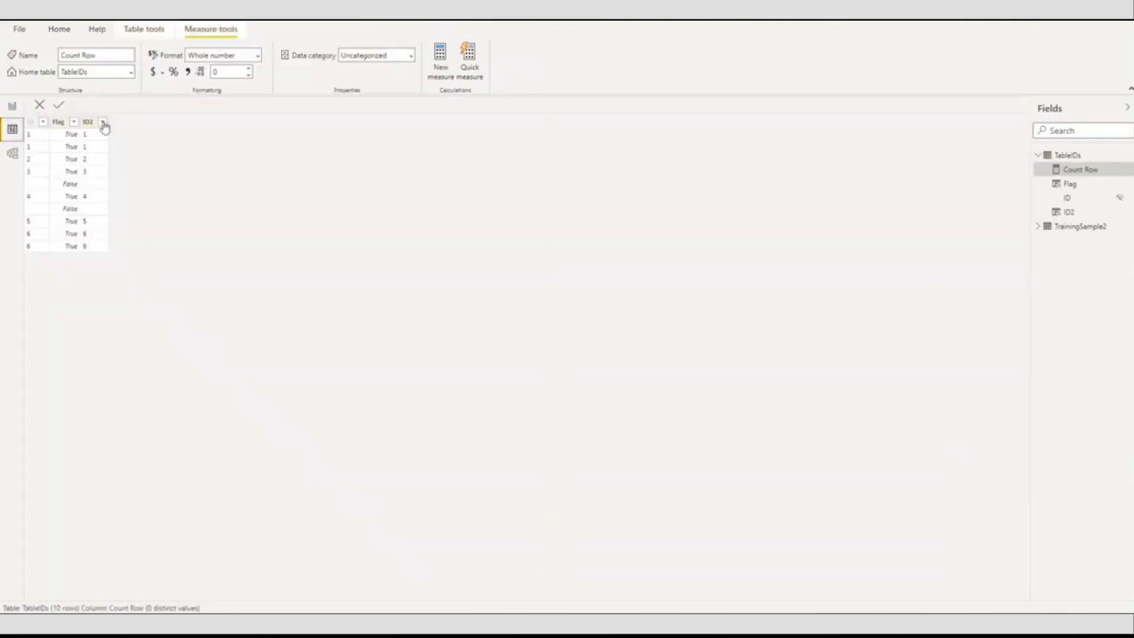
left_click(13, 107)
left_click(386, 275)
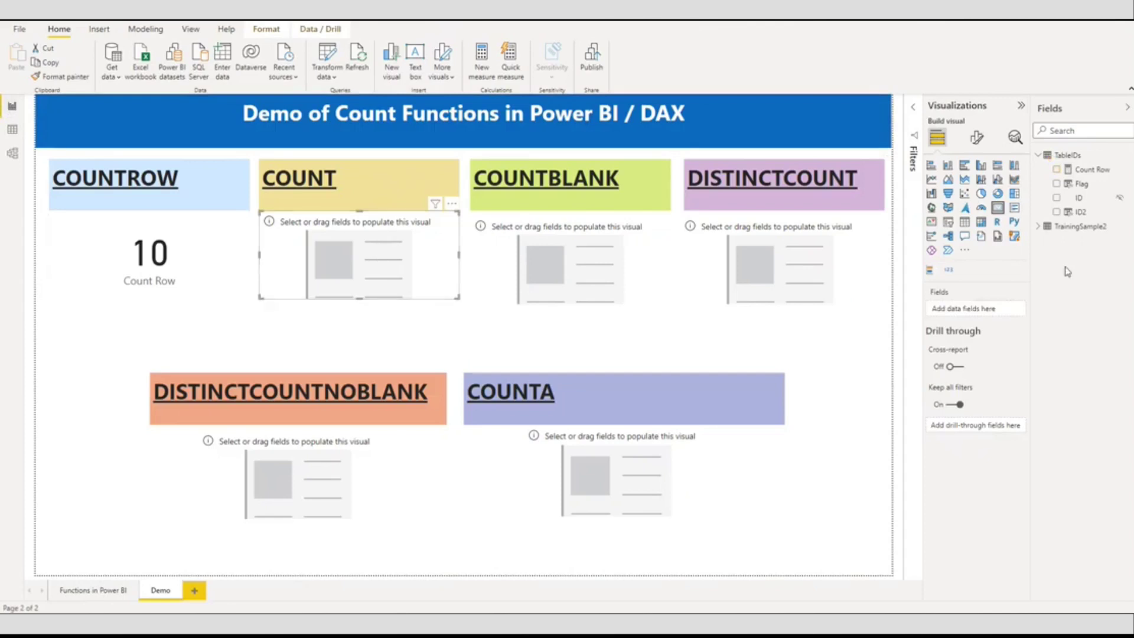
Define the new measure as Count = COUNT(TableIDs[ID2])
right_click(1090, 171)
key("Escape")
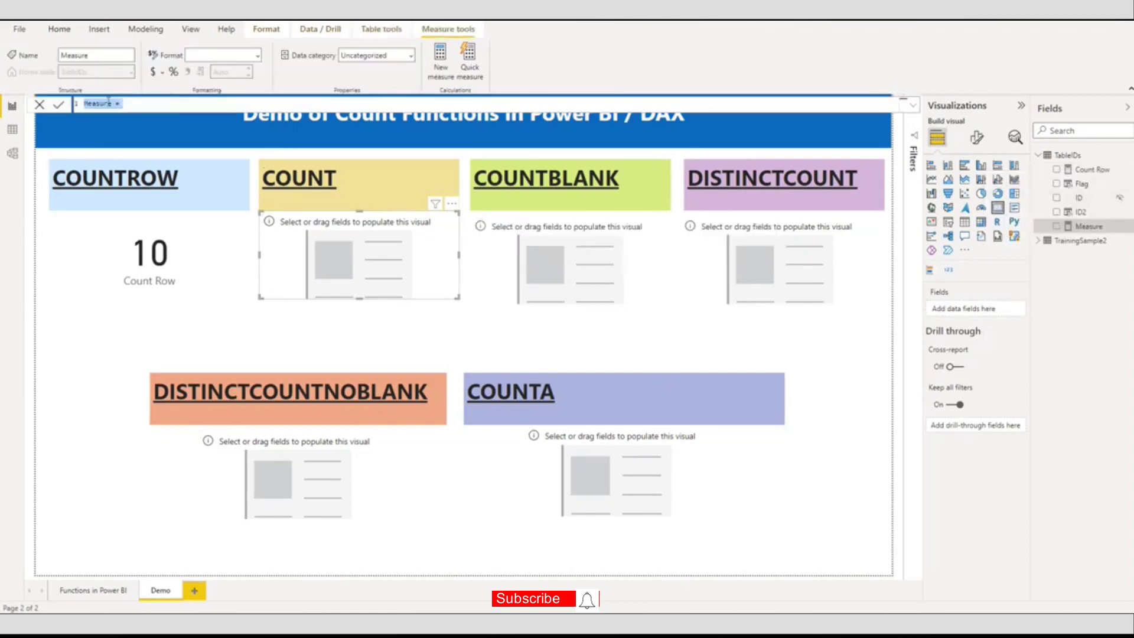
left_click(114, 104)
key("BackSpace")
key("BackSpace")
key("BackSpace")
key("BackSpace")
key("BackSpace")
key("BackSpace")
key("BackSpace")
type("Coun")
type("t")
key("Right")
type("COUNT(")
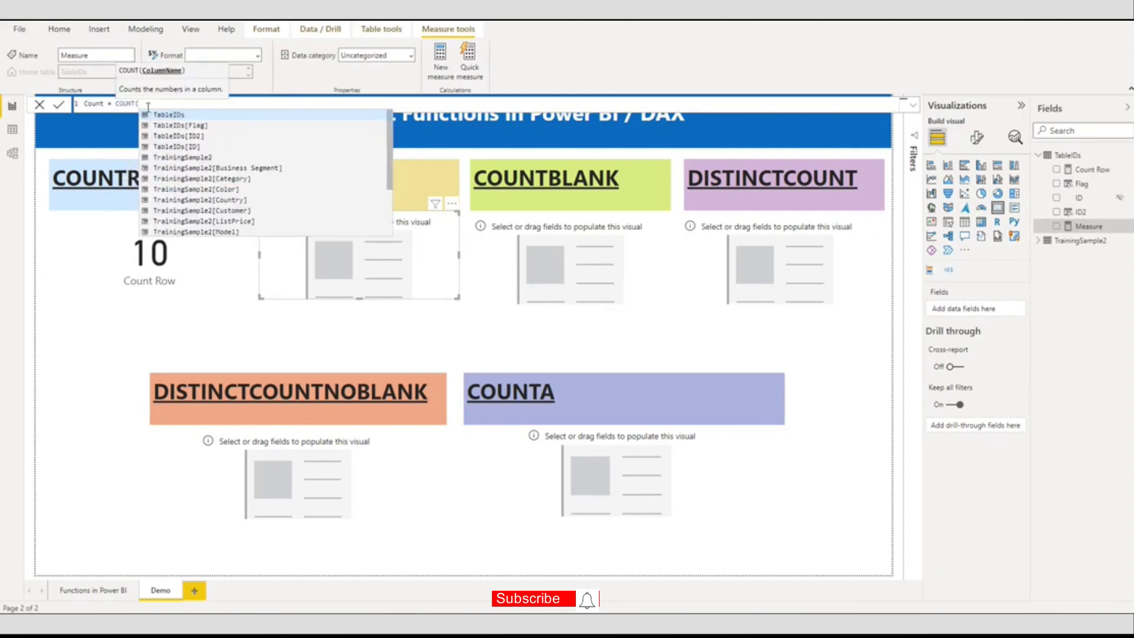
double_click(184, 136)
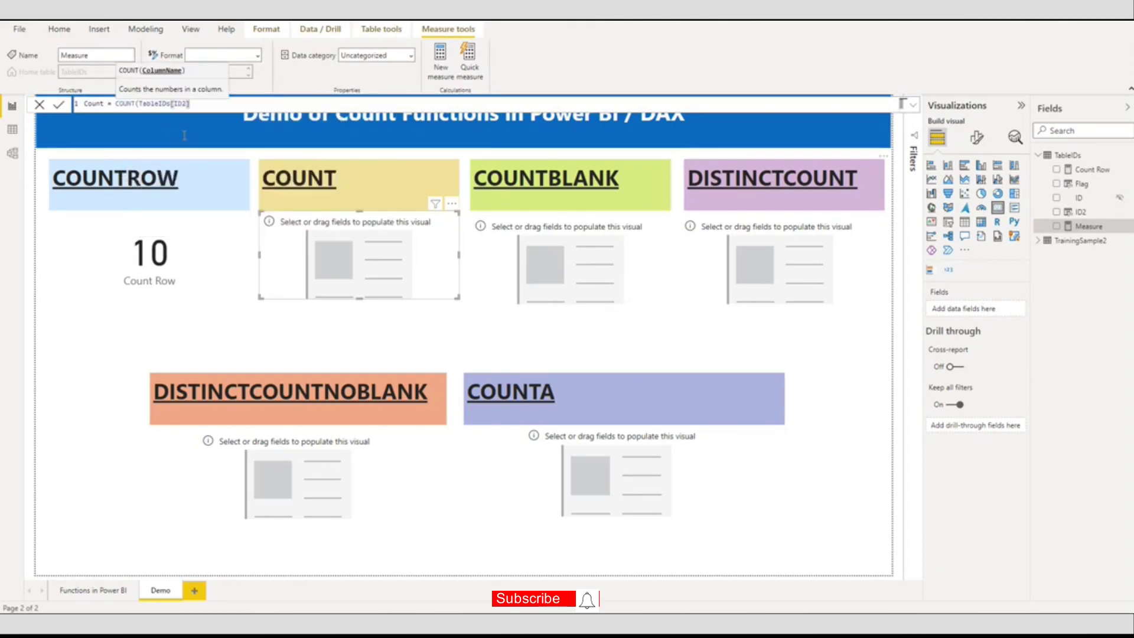
type(")")
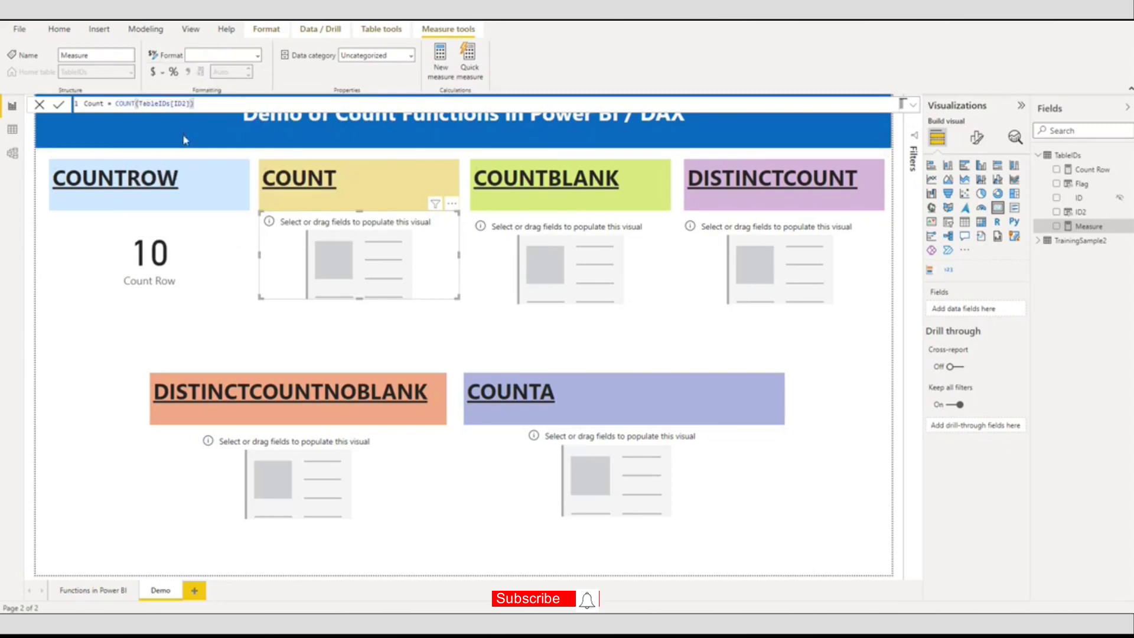
key("Return")
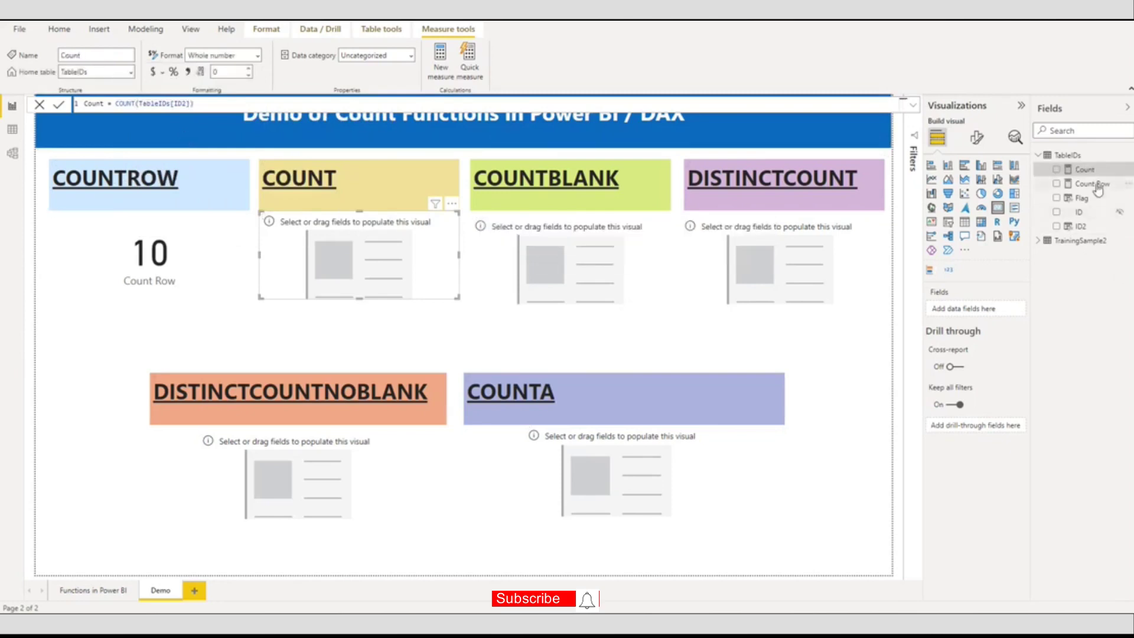
Place the Count measure on the COUNT card, showing 8, after checking the TableIDs data
left_click_drag(1094, 176, 987, 310)
left_click(12, 128)
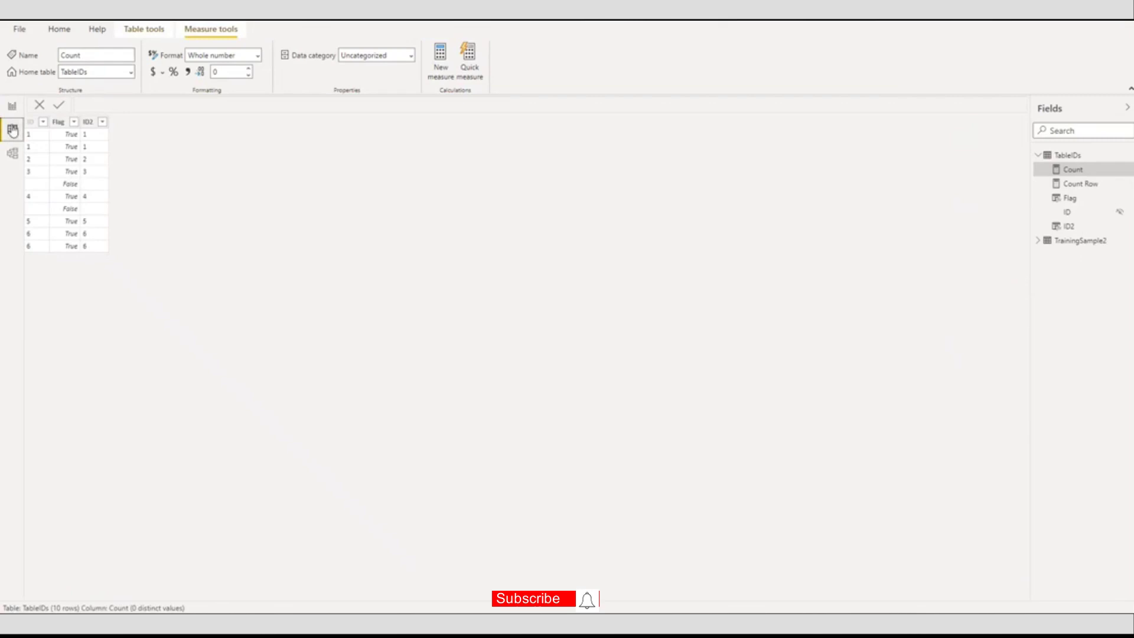
left_click(13, 105)
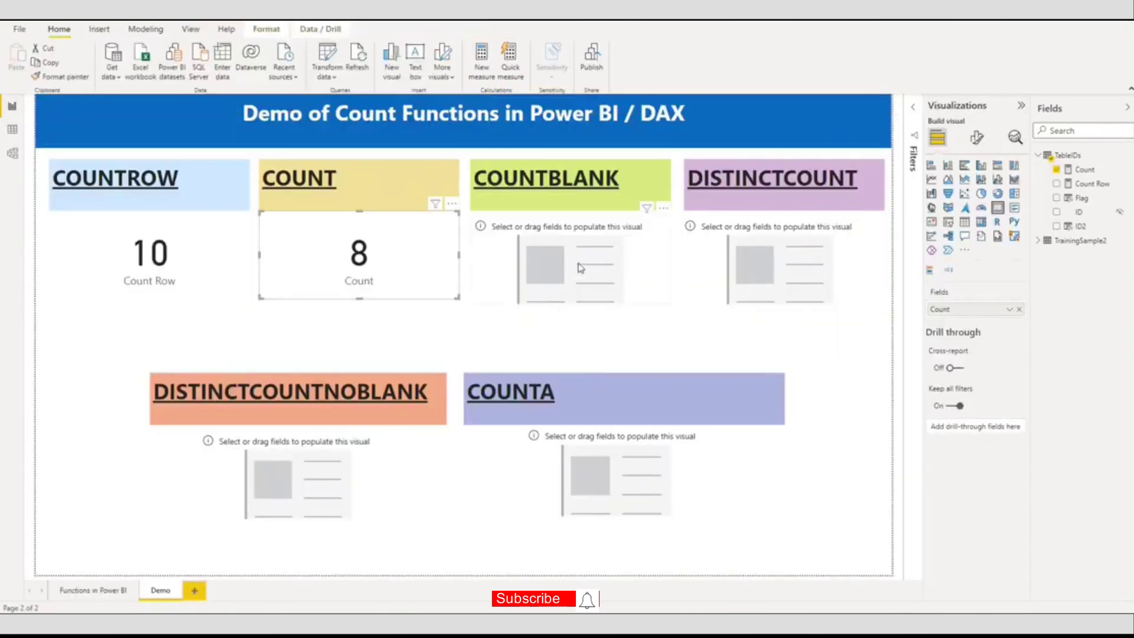
left_click(577, 268)
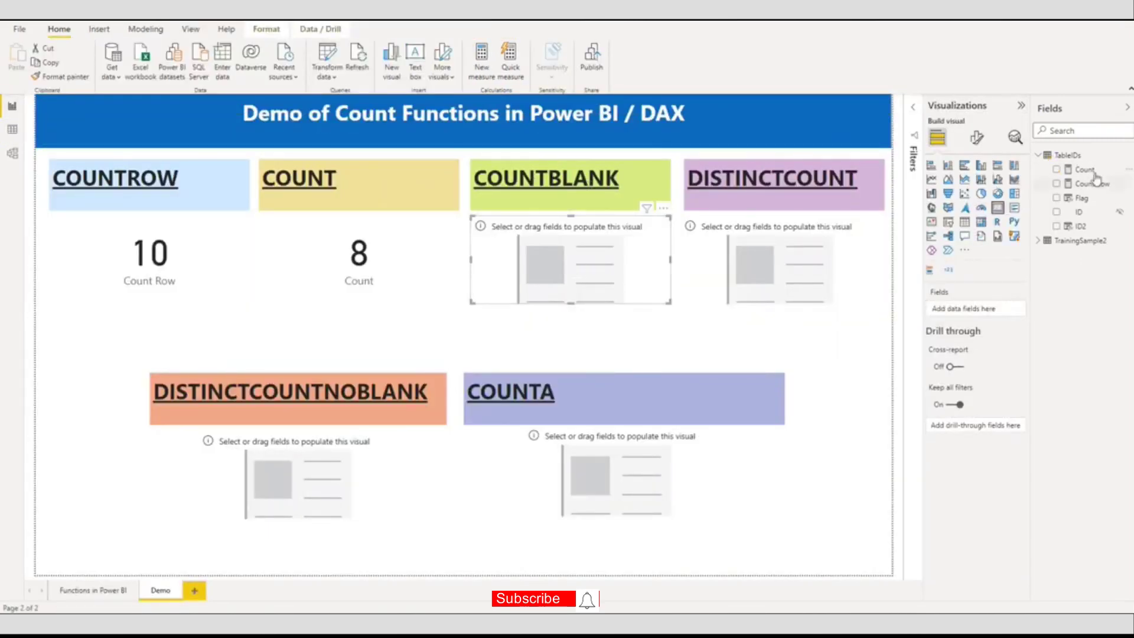
right_click(1088, 170)
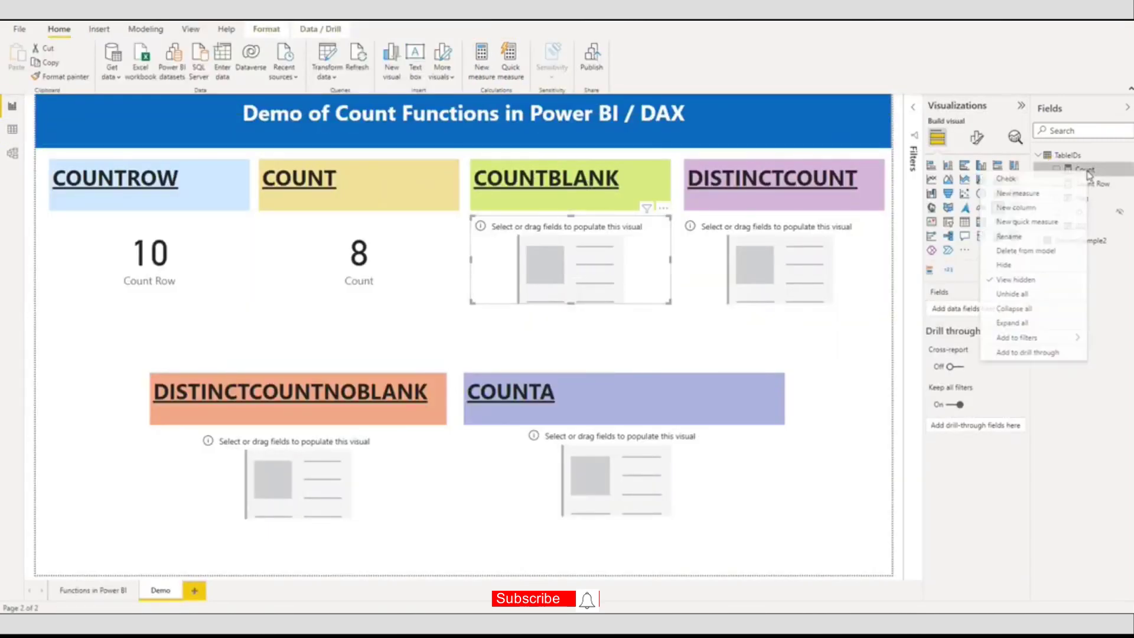
Create the measure Count Blank = COUNTBLANK(TableIDs[ID2]) in TableIDs
left_click(1028, 203)
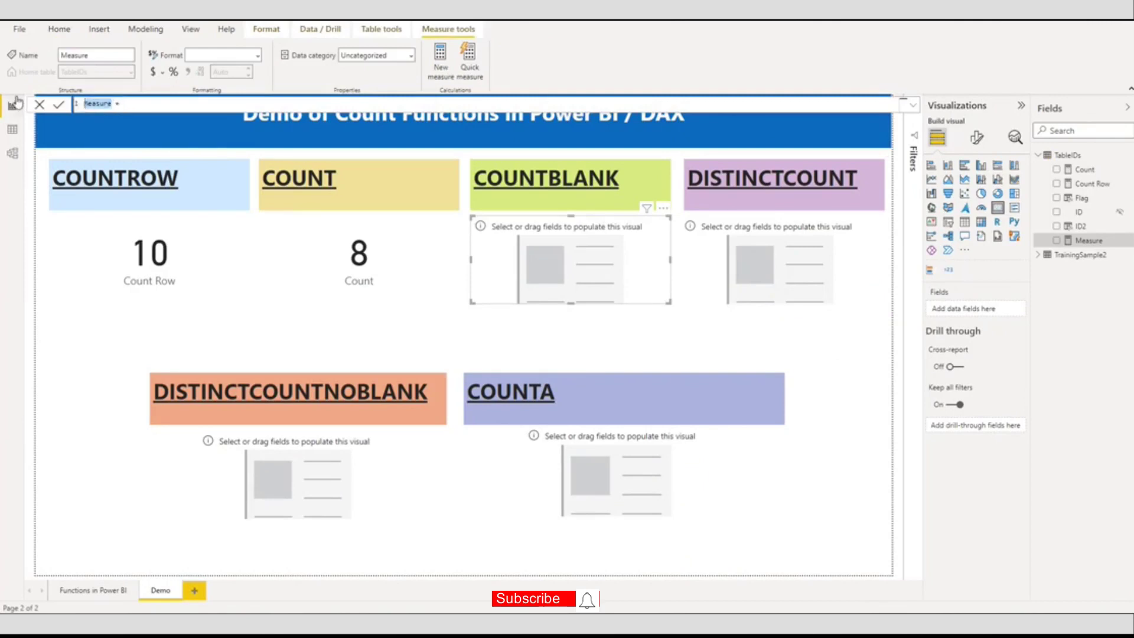
type("Count ")
type("Blank")
type(" = Cou")
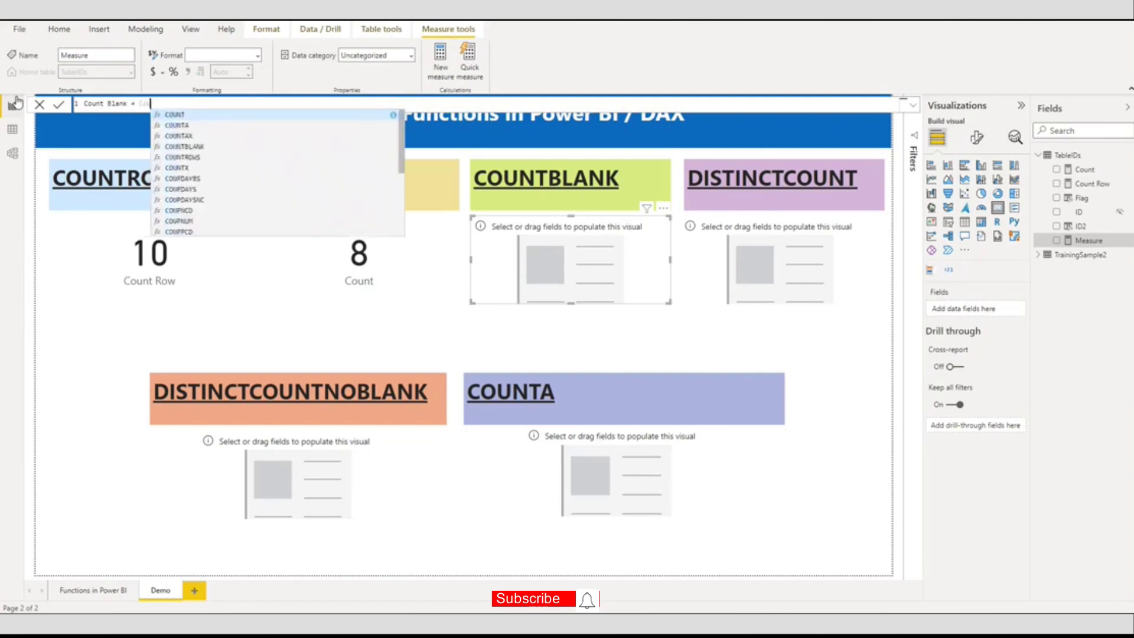
type("ntBl")
key("Tab")
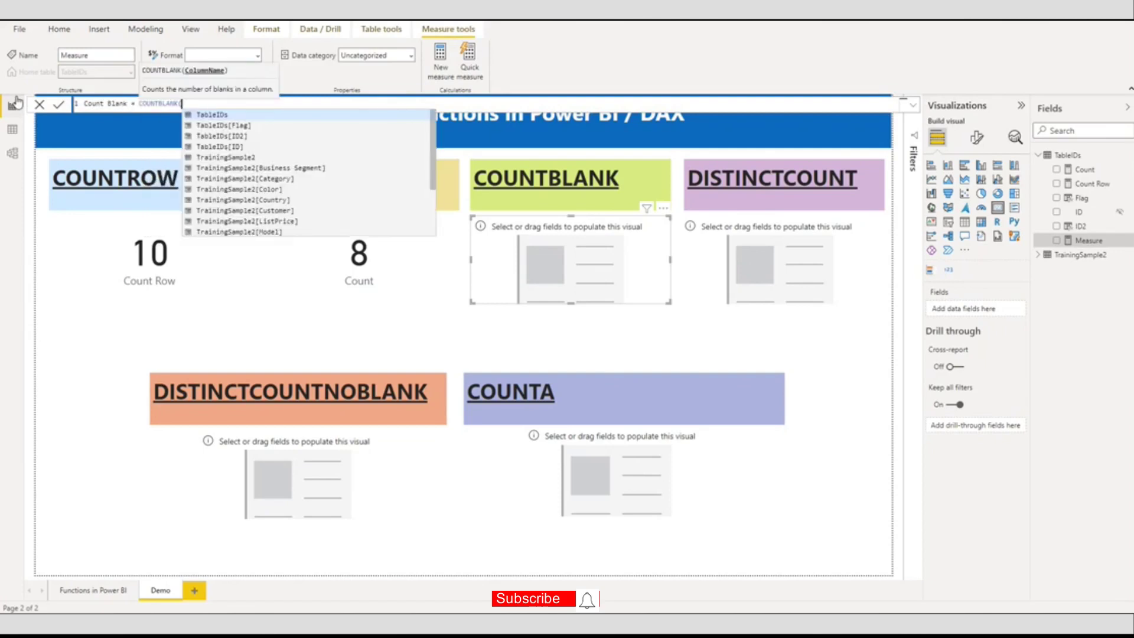
left_click(227, 135)
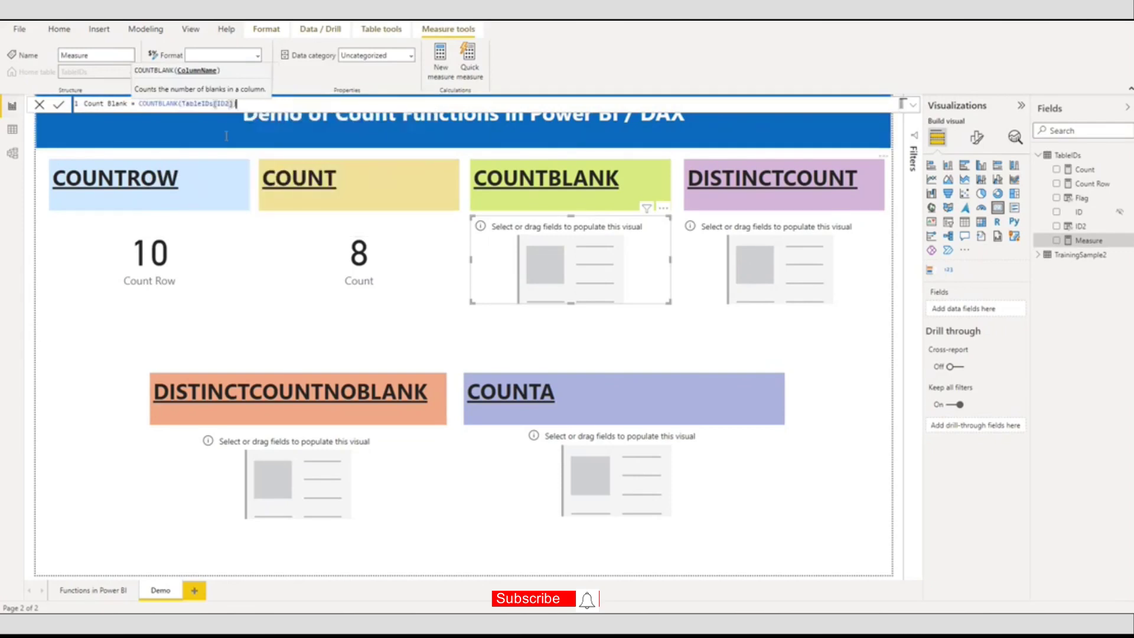
type(")")
key("Return")
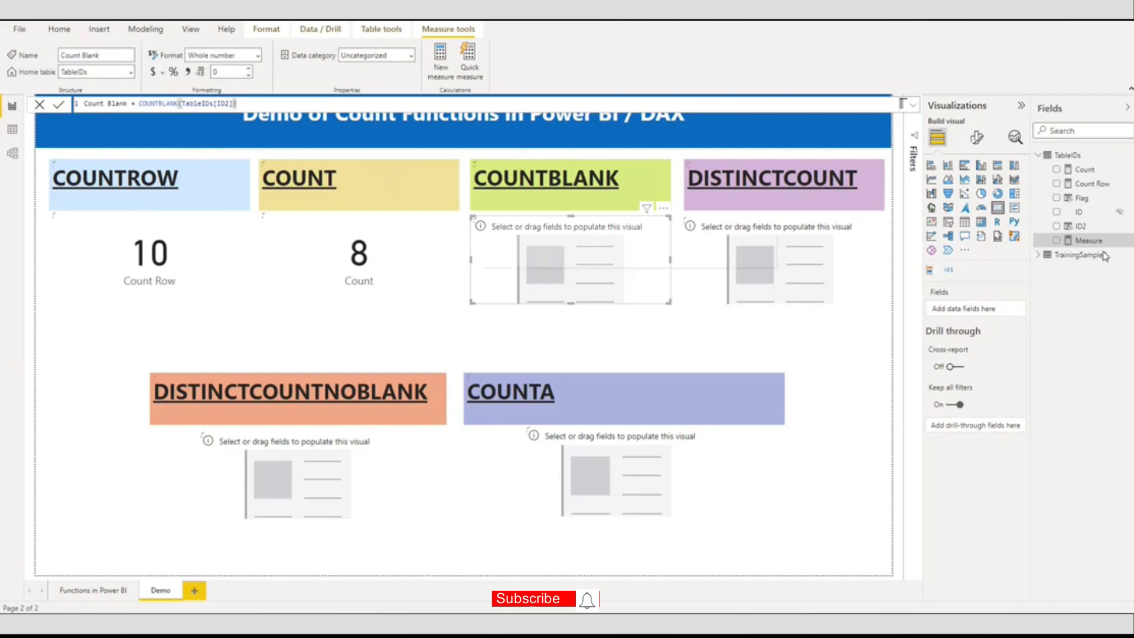
Place Count Blank on the COUNTBLANK card, then view the TableIDs data rows
mouse_move(1102, 190)
left_mouse_down()
mouse_move(997, 315)
mouse_move(975, 312)
left_mouse_up()
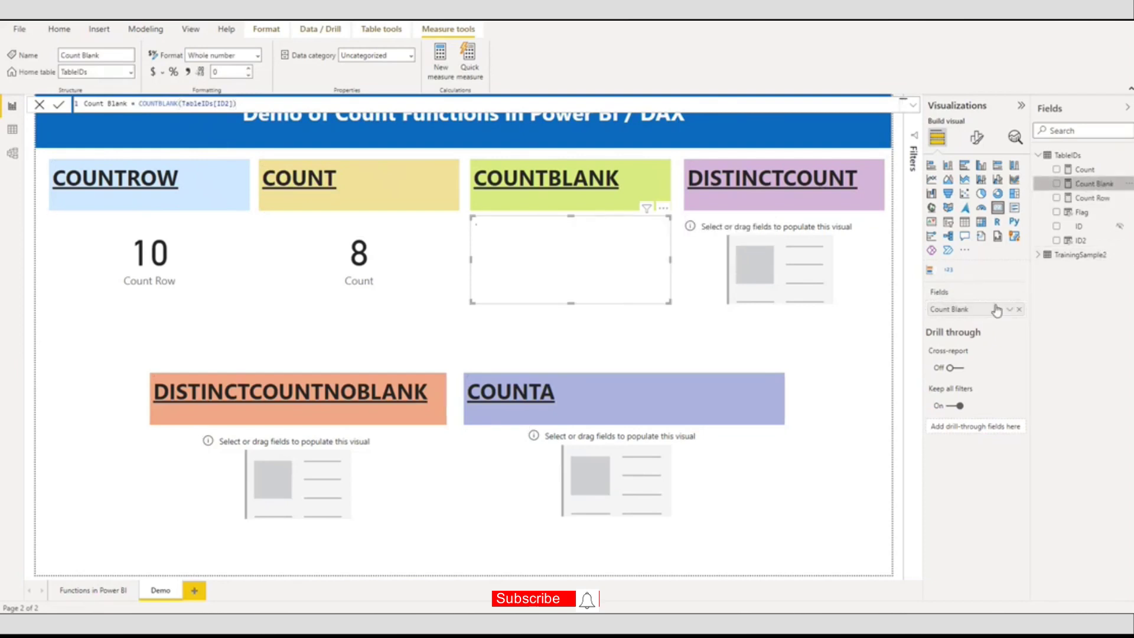
left_click(11, 129)
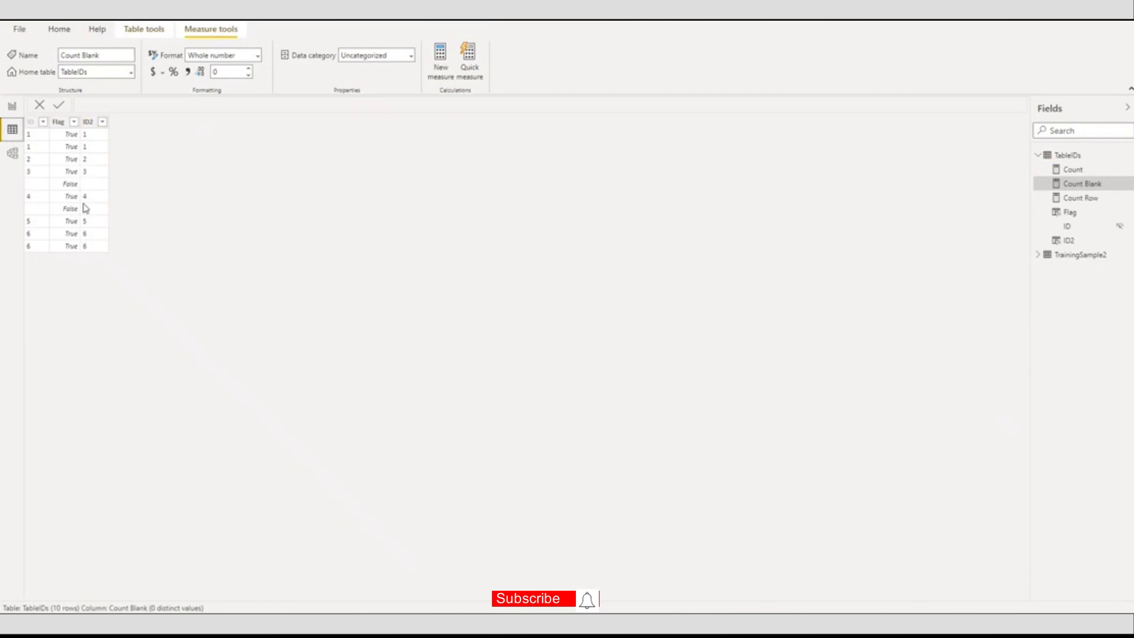
Go back to Report view, where the COUNTBLANK card shows 2
left_click(13, 106)
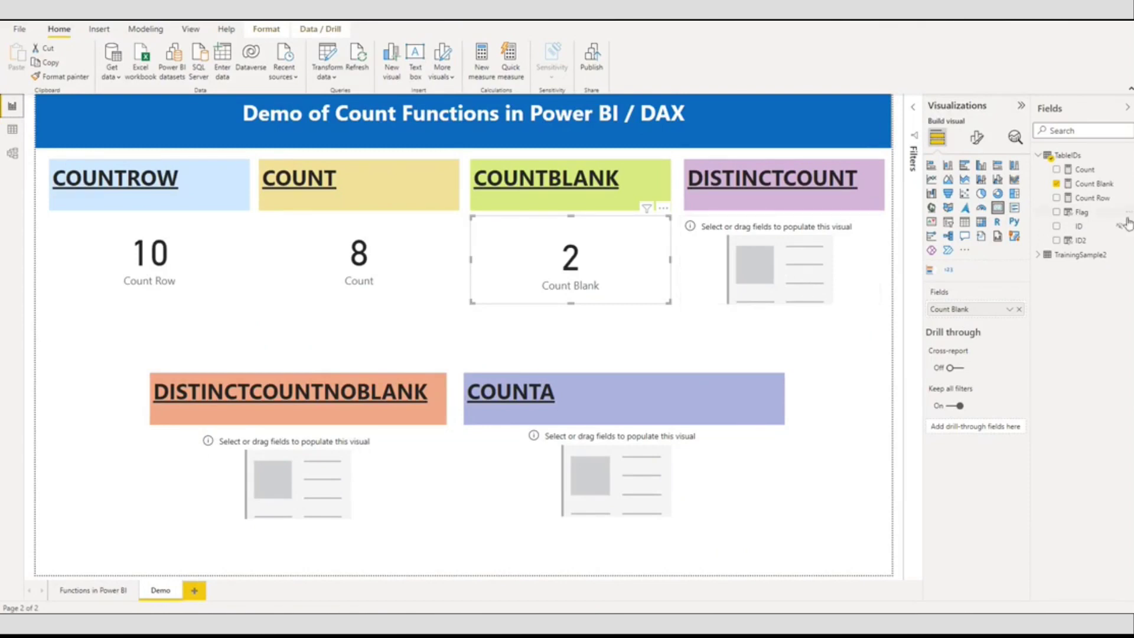
Add a Distinct Count measure to TableIDs defined as DISTINCTCOUNT(TableIDs[ID2])
right_click(1079, 158)
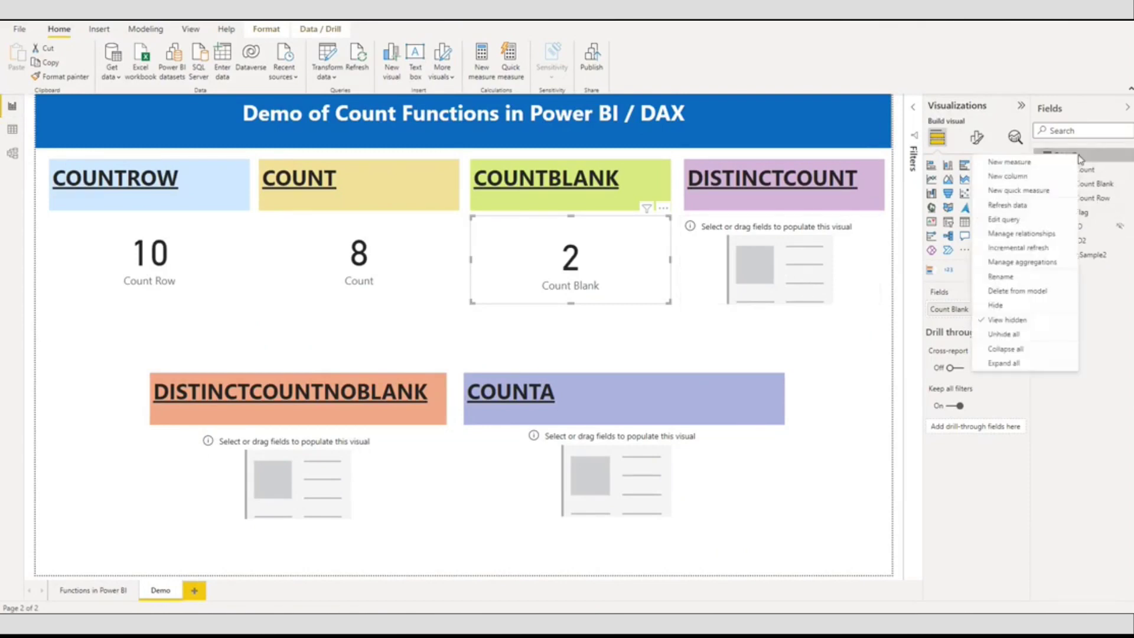
left_click(1009, 162)
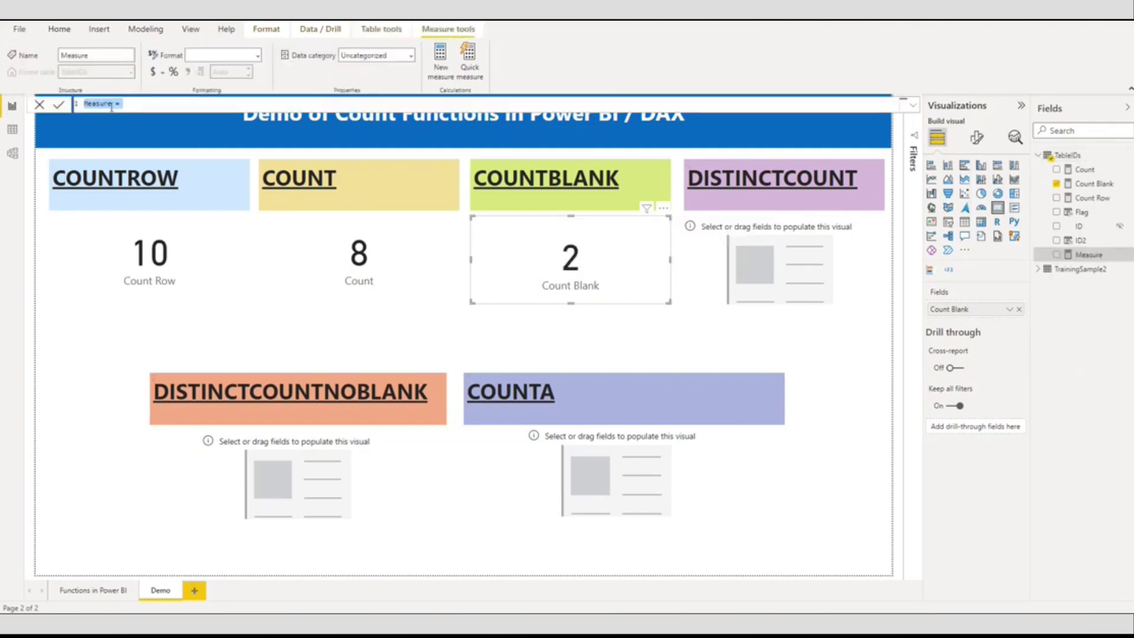
left_click(132, 103)
key("BackSpace")
key("BackSpace")
key("BackSpace")
key("BackSpace")
key("BackSpace")
key("BackSpace")
key("BackSpace")
key("BackSpace")
type("Di")
type("st")
type("inct ")
type("Co")
type("unt = ")
type("D")
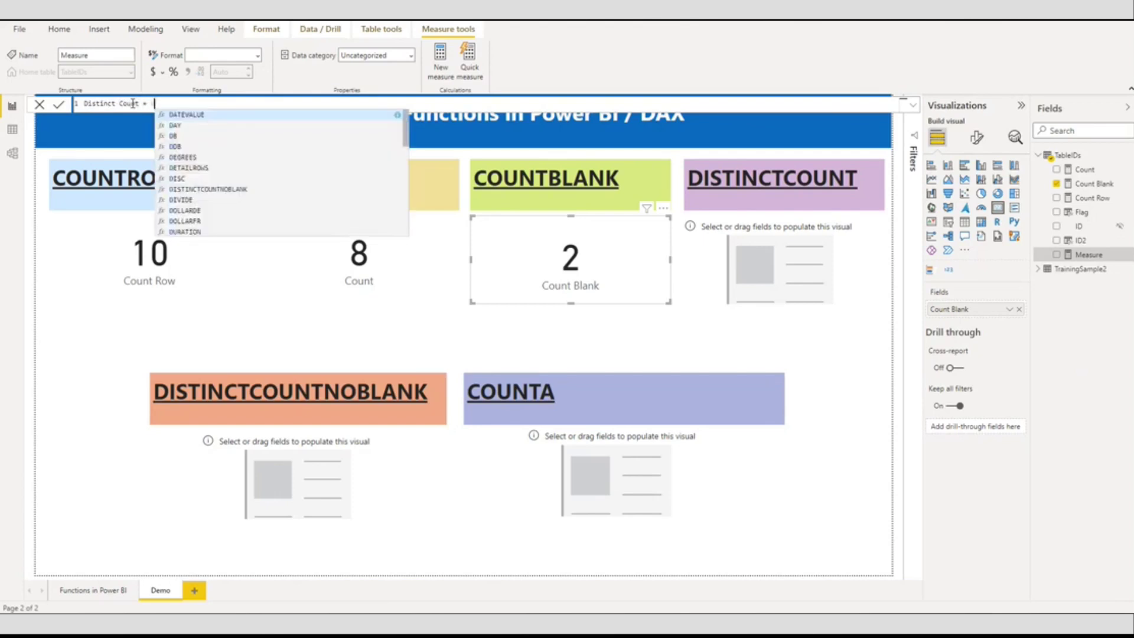
type("IS")
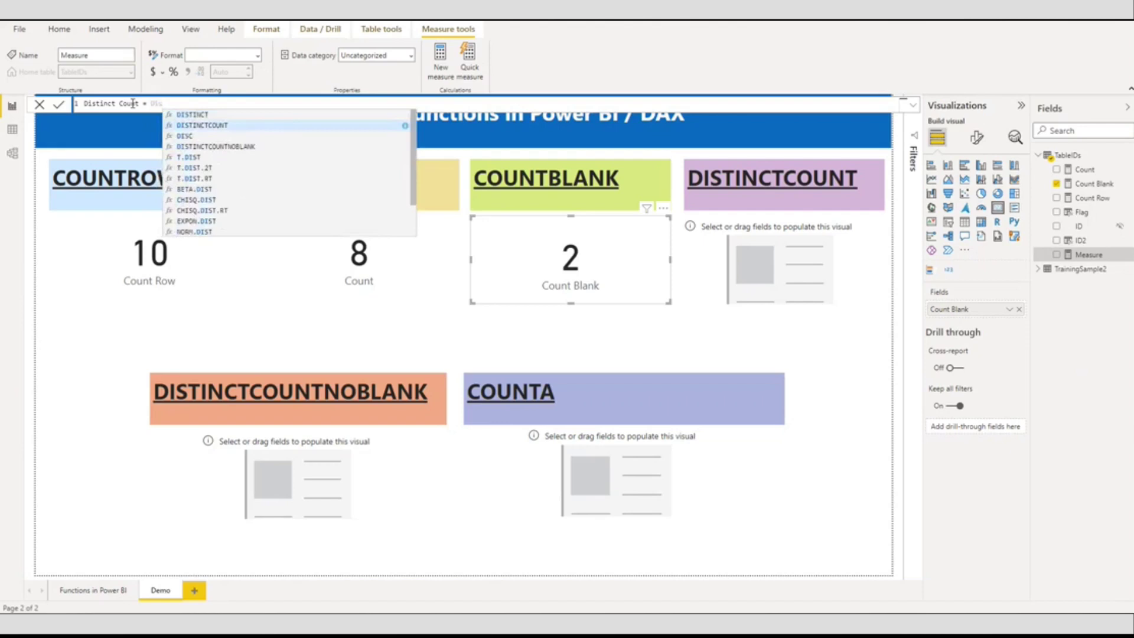
key("Tab")
key("Down")
key("Down")
key("Tab")
type(")")
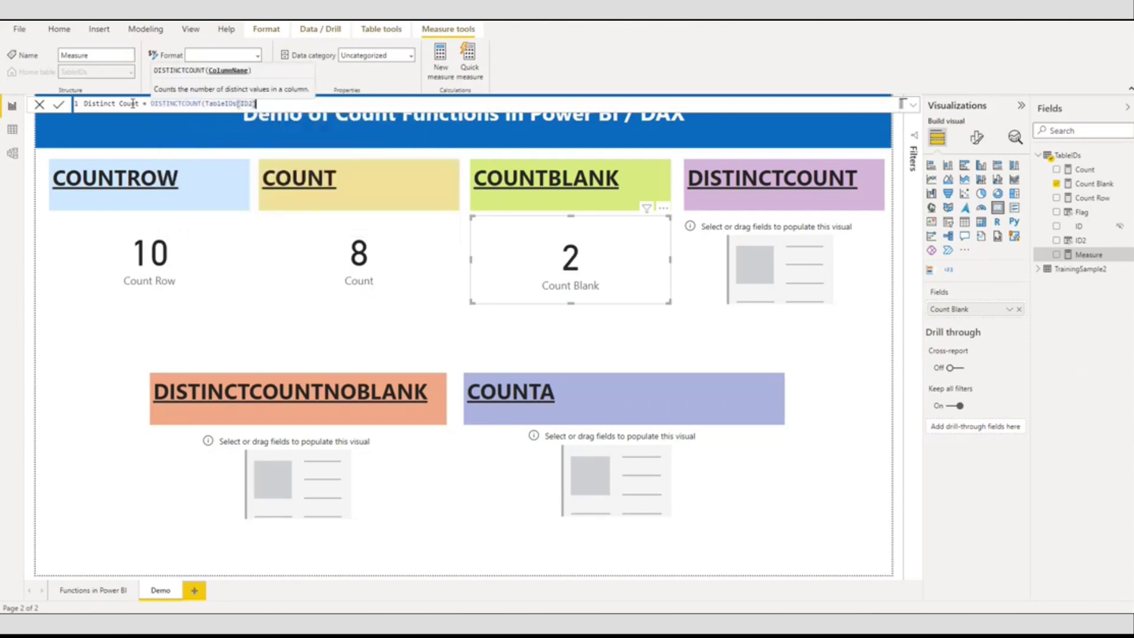
type(")")
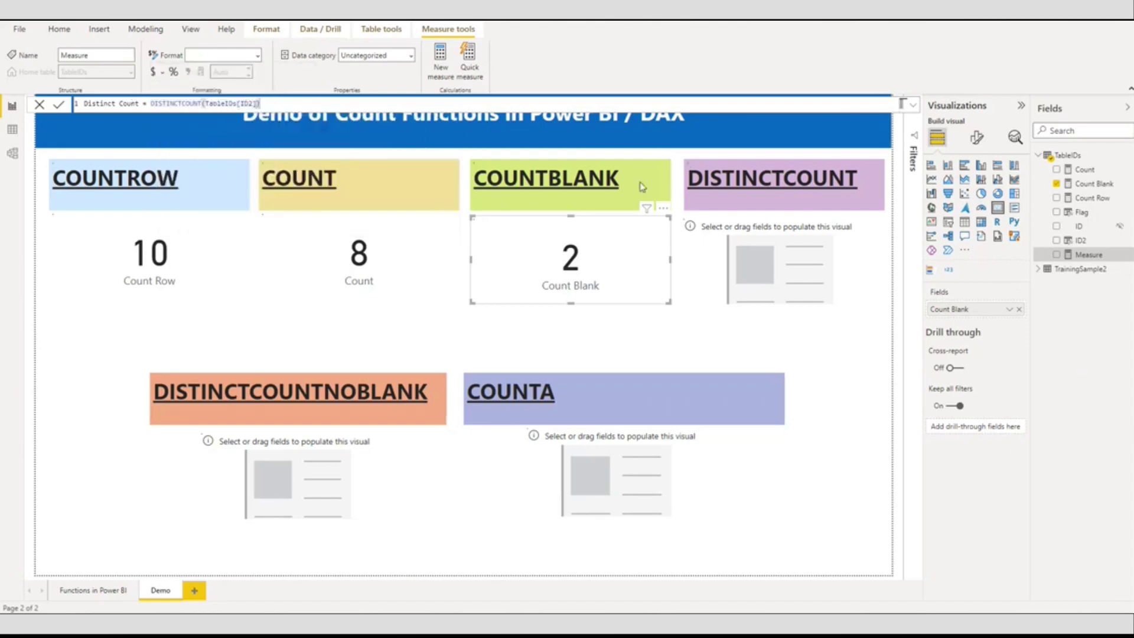
key("Return")
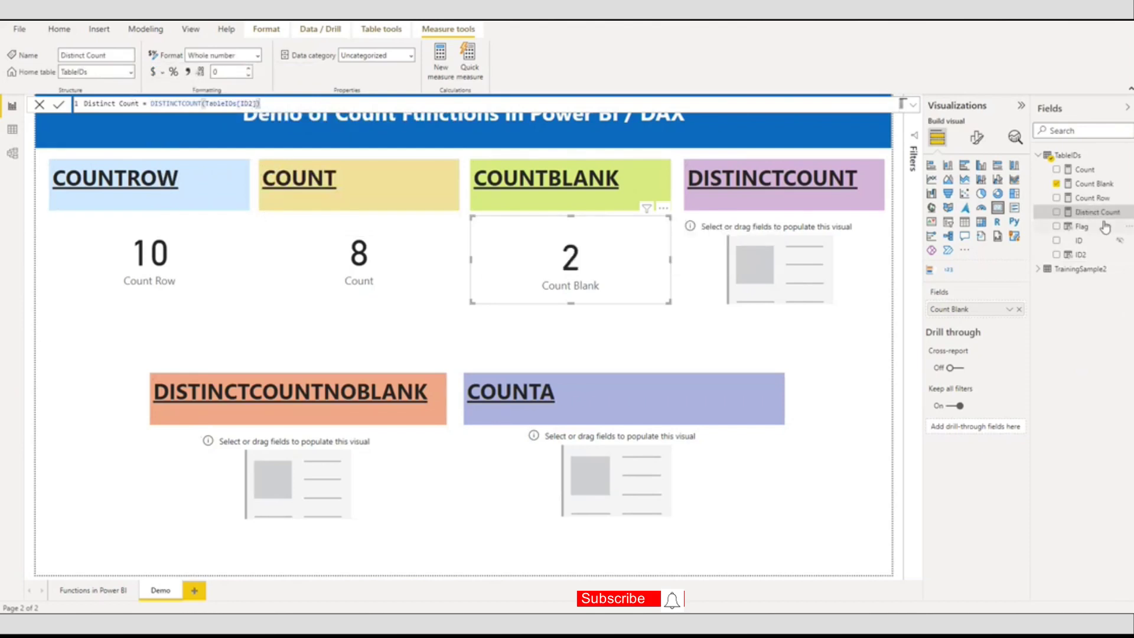
Put Distinct Count on the DISTINCTCOUNT card, showing 7, then view the TableIDs rows
left_click(842, 255)
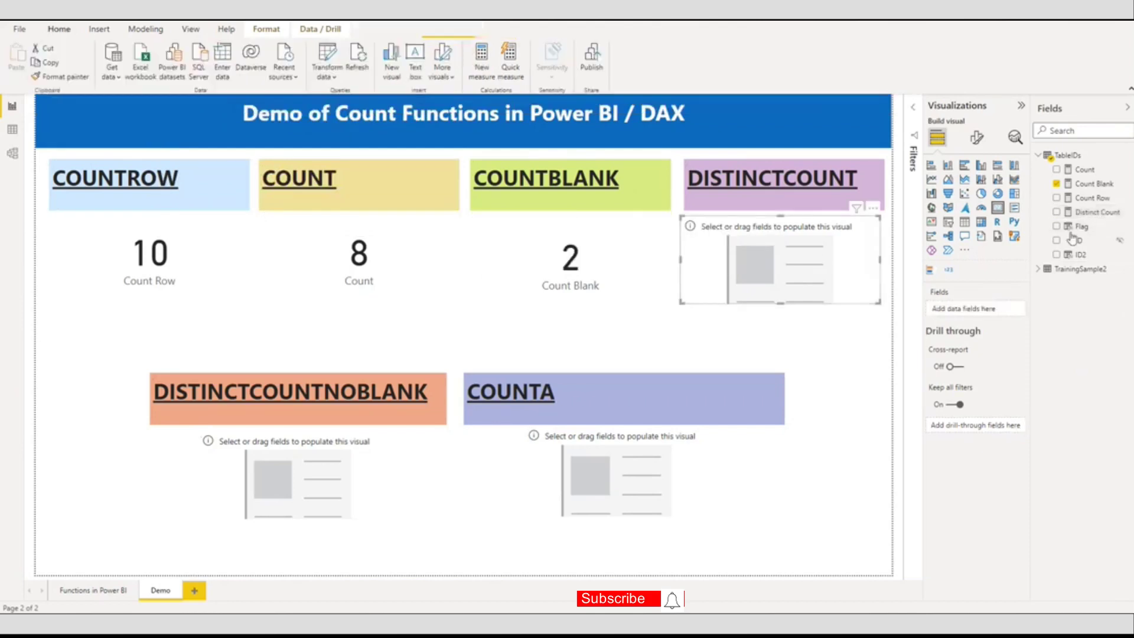
left_click_drag(1097, 212, 986, 317)
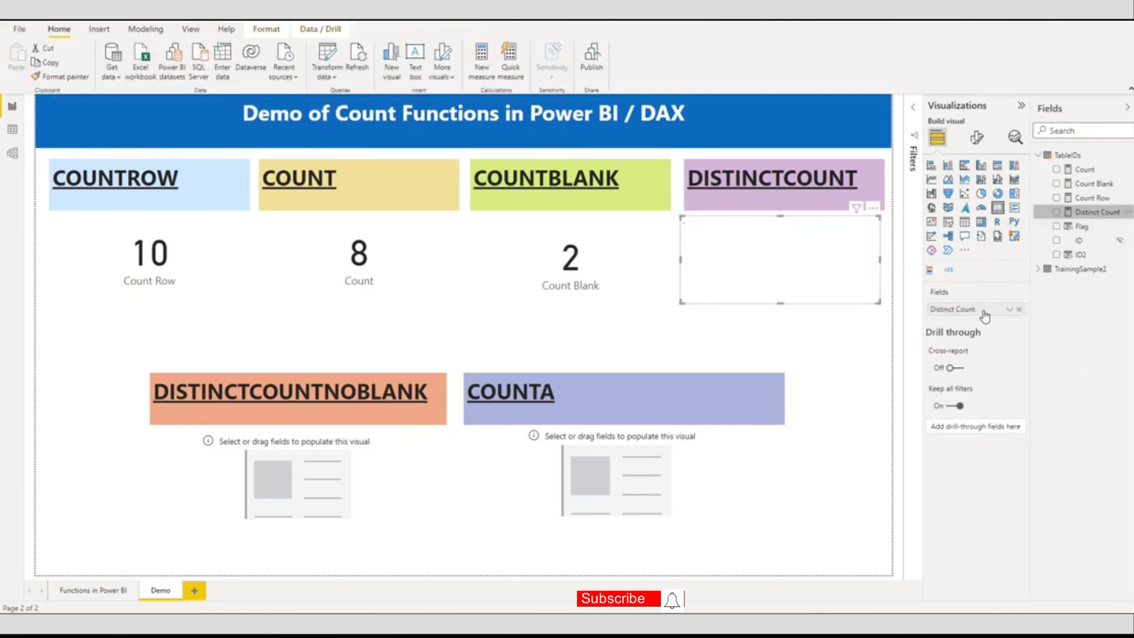
left_click(13, 129)
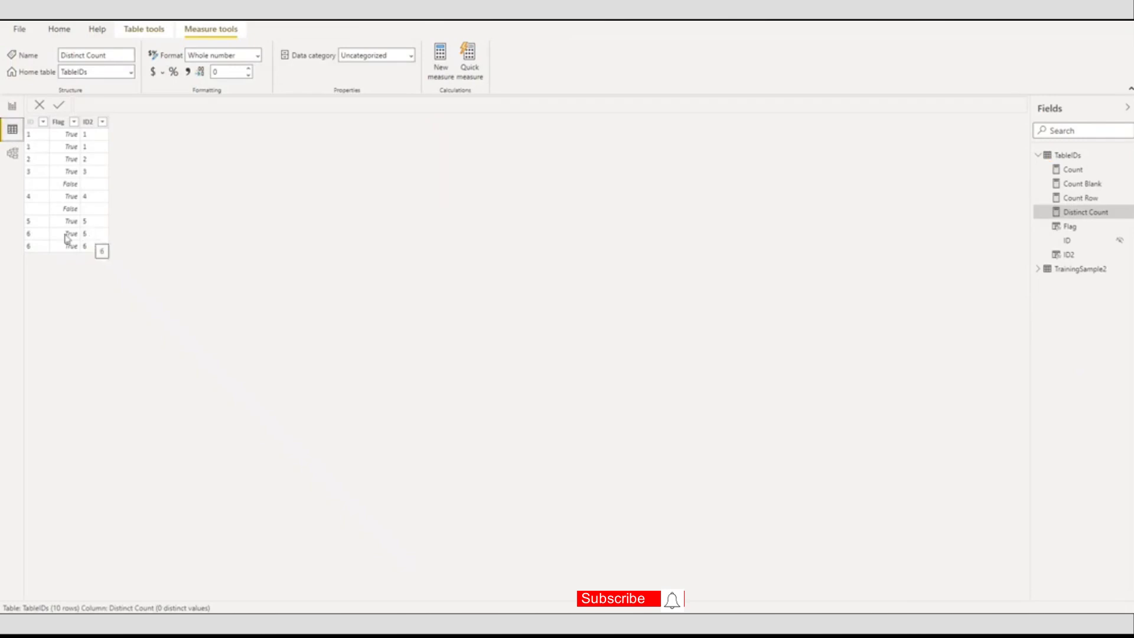
Go back to the Demo report page and select the empty DISTINCTCOUNTNOBLANK card
left_click(12, 107)
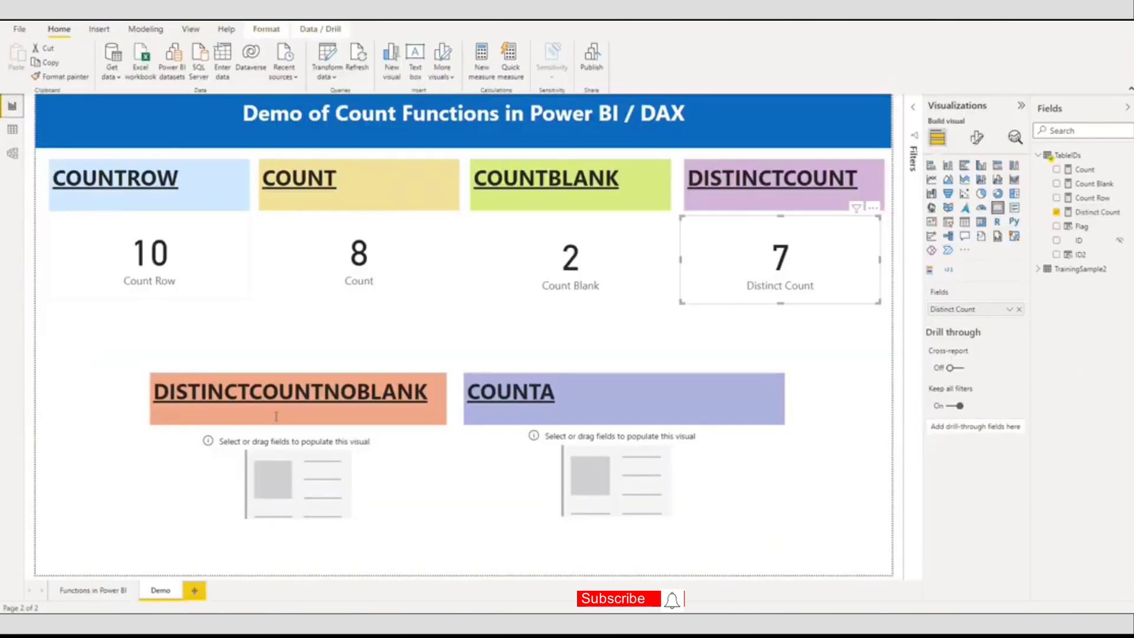
left_click(386, 449)
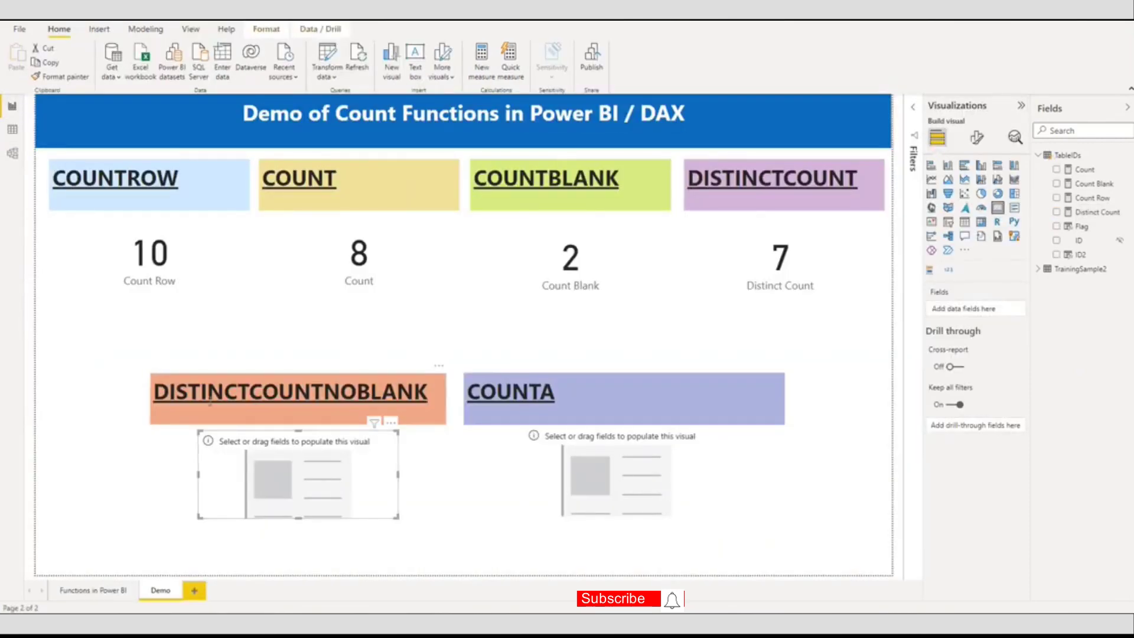
Add the TableIDs measure Distinct Count No Blank = DISTINCTCOUNTNOBLANK(TableIDs[ID2])
right_click(1076, 161)
key("Escape")
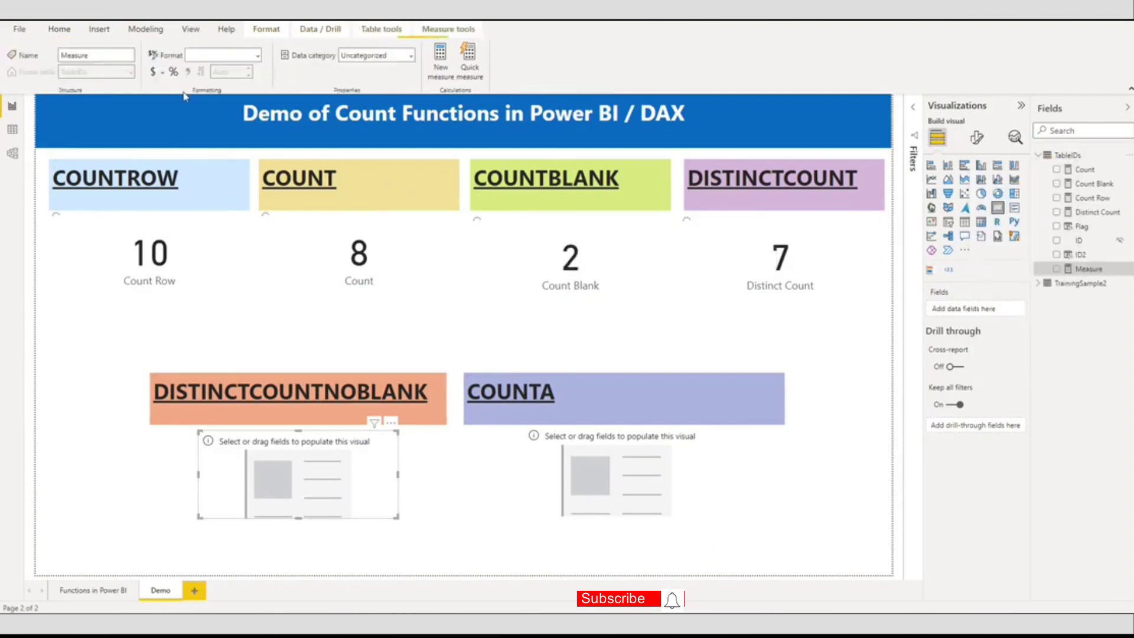
left_click(116, 104)
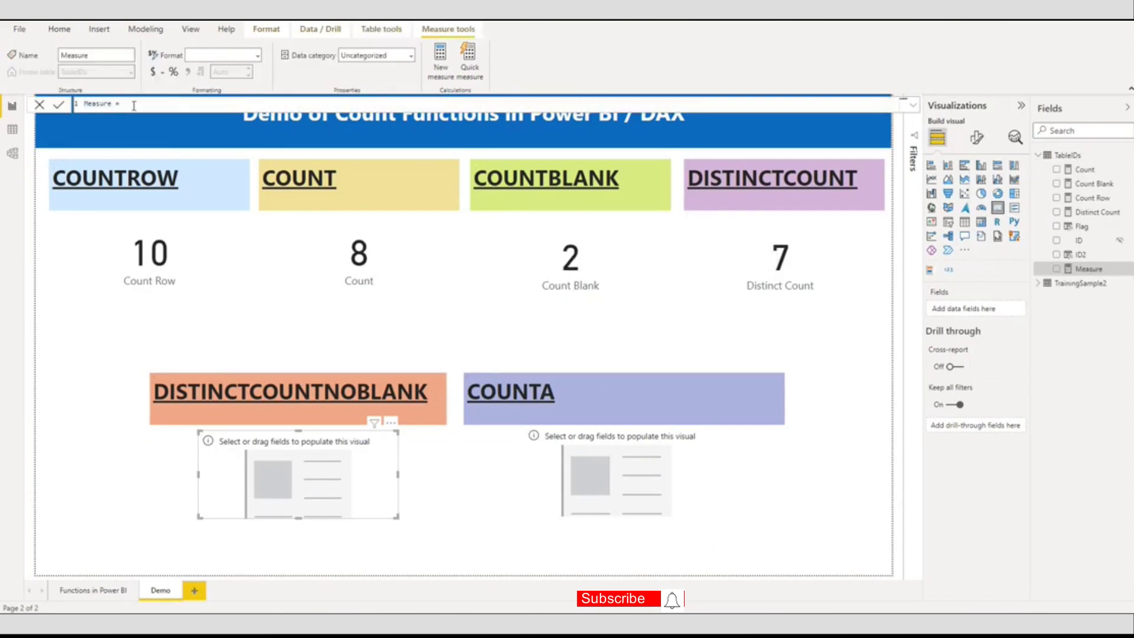
key("BackSpace")
key("BackSpace")
key("BackSpace")
key("BackSpace")
key("BackSpace")
key("BackSpace")
type("insti")
type("nc")
type("t C")
type("ount No ")
type("Blank = D")
type("IS")
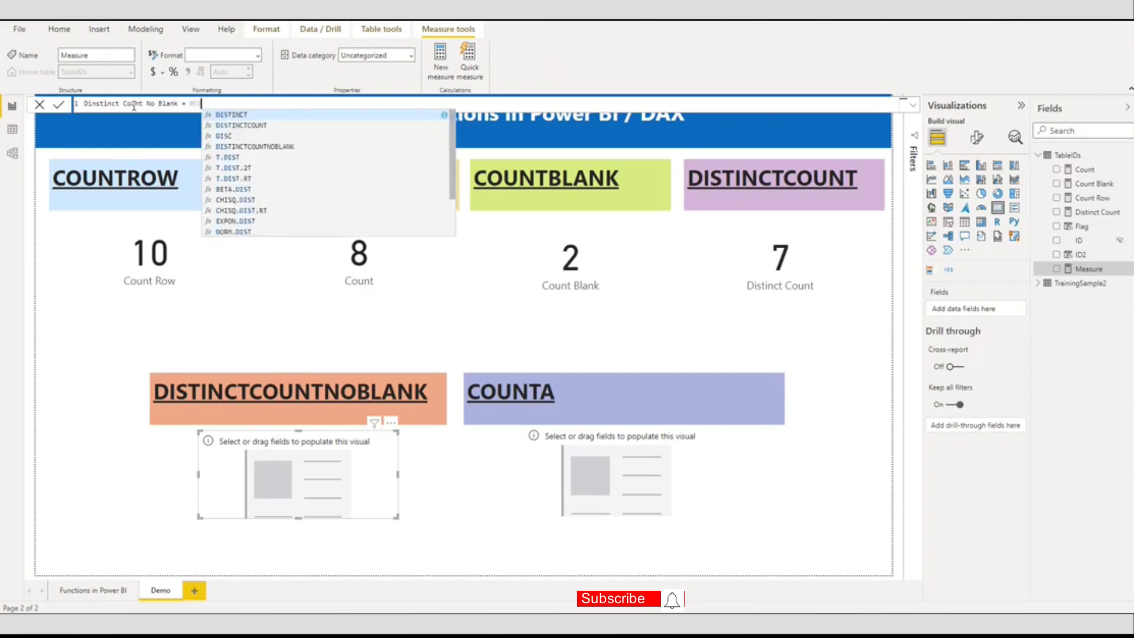
key("Down")
key("Down")
key("Down")
key("Tab")
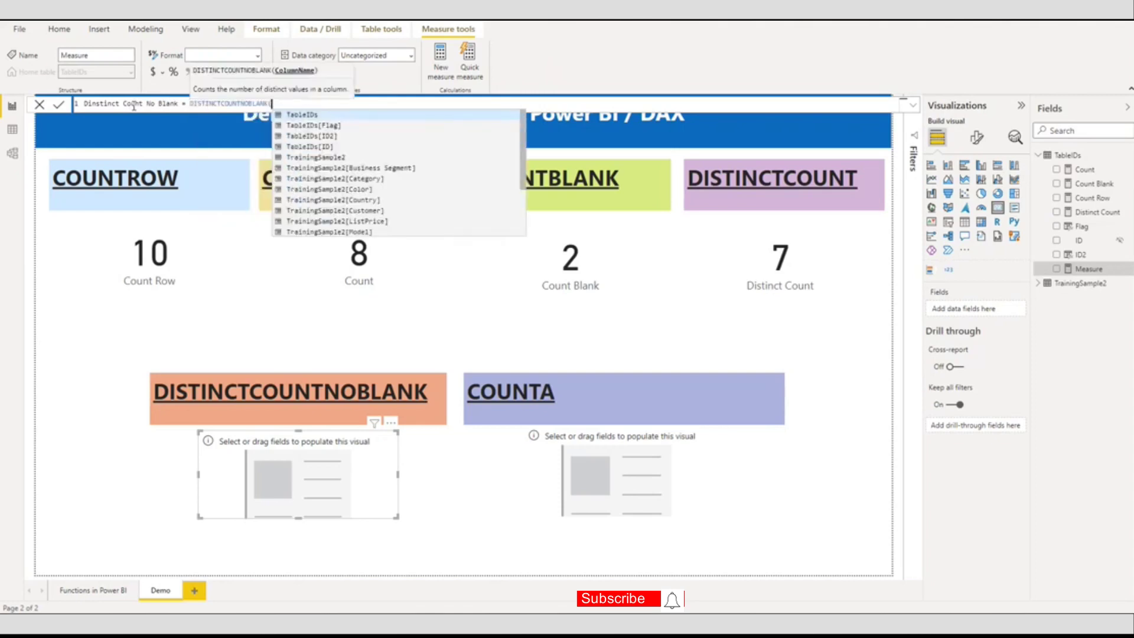
key("Down")
key("Down")
key("Tab")
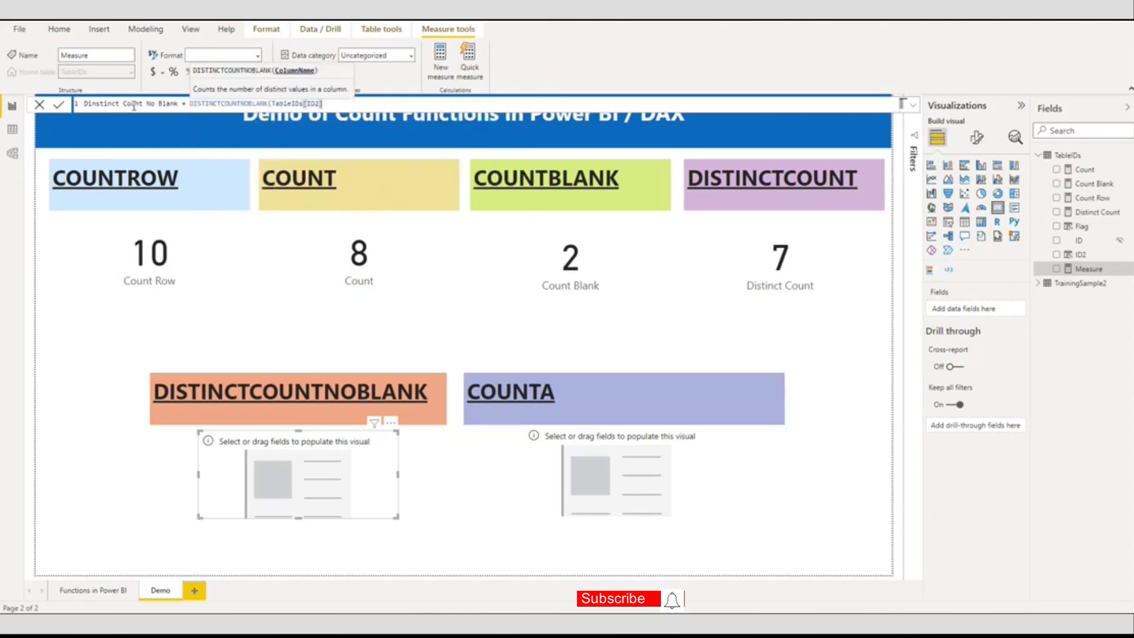
type(")")
key("Return")
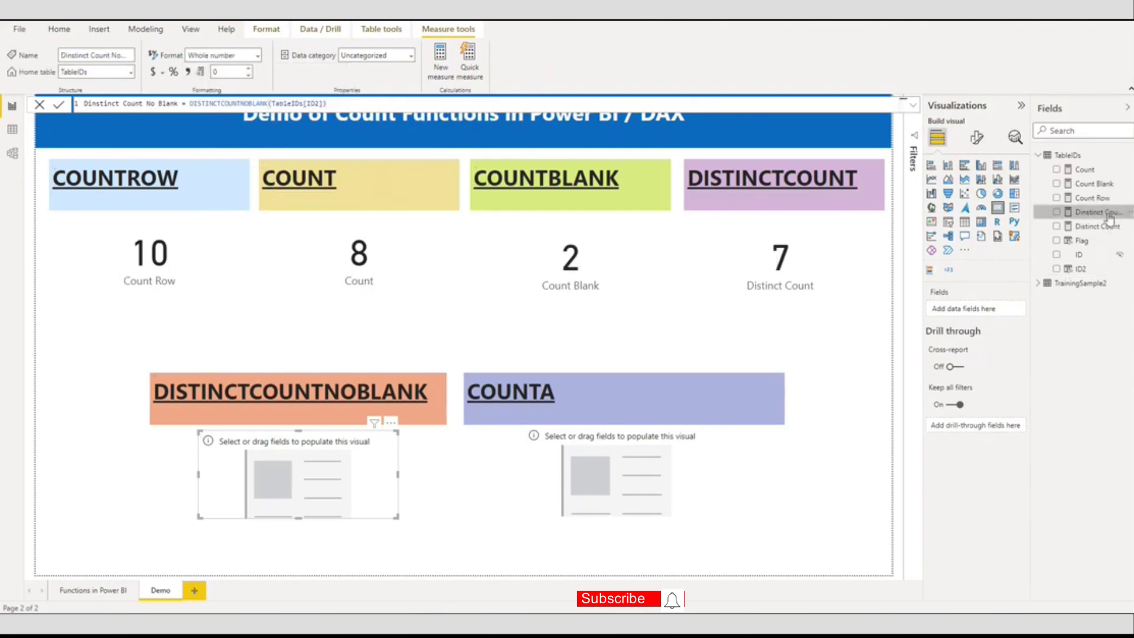
Put Distinct Count No Blank in the card so it shows 6, then compare with TableIDs rows in Data view
left_click_drag(1109, 217, 973, 308)
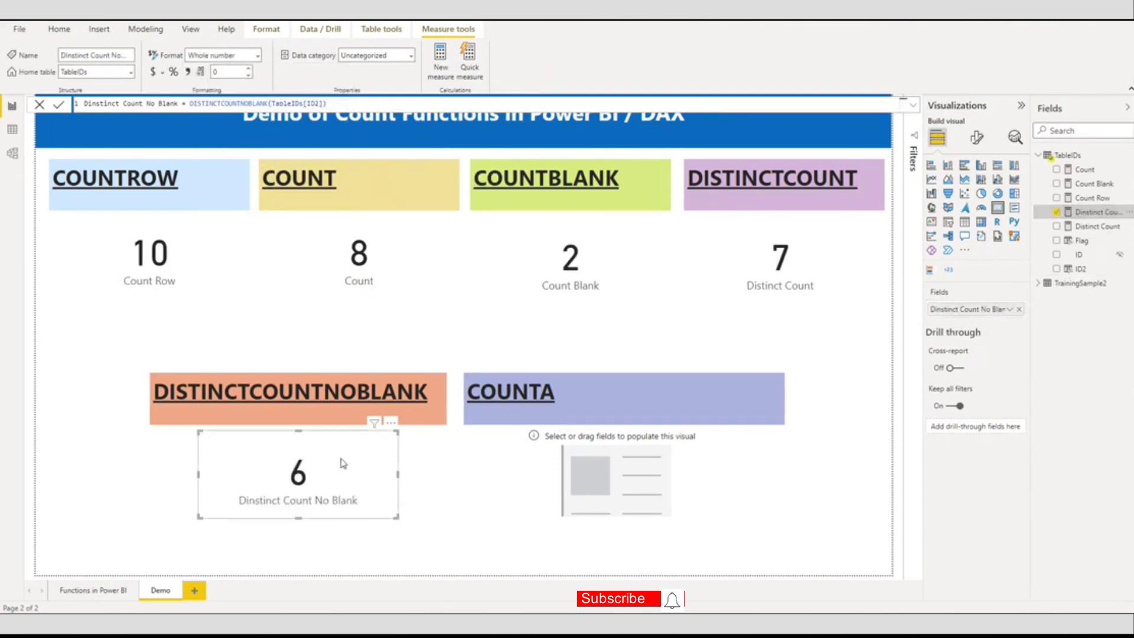
left_click(13, 129)
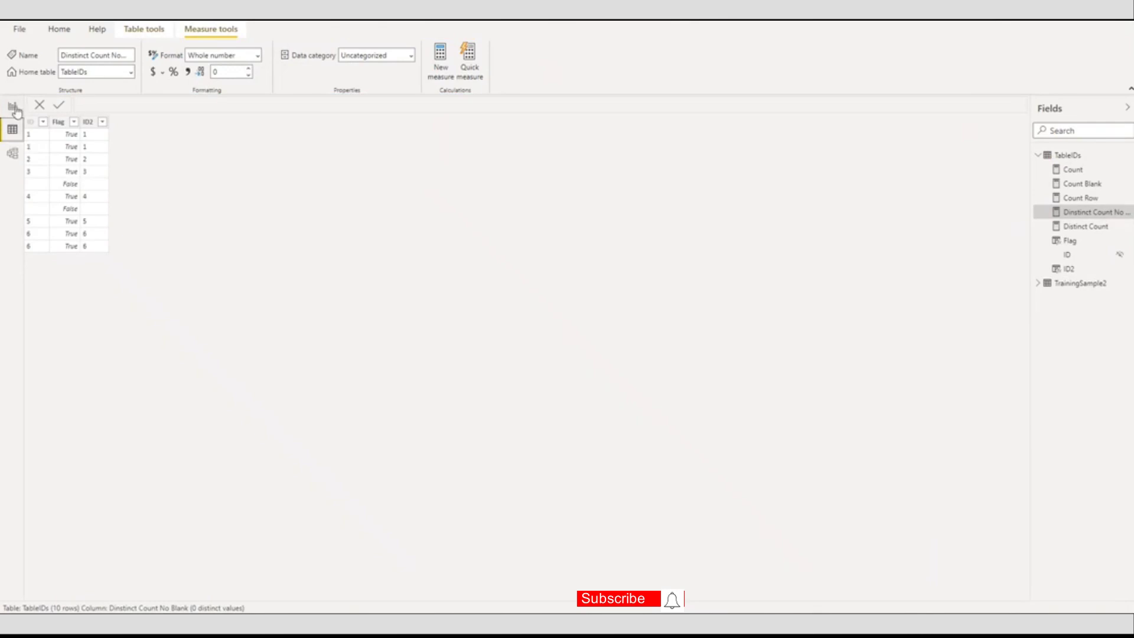
left_click(13, 105)
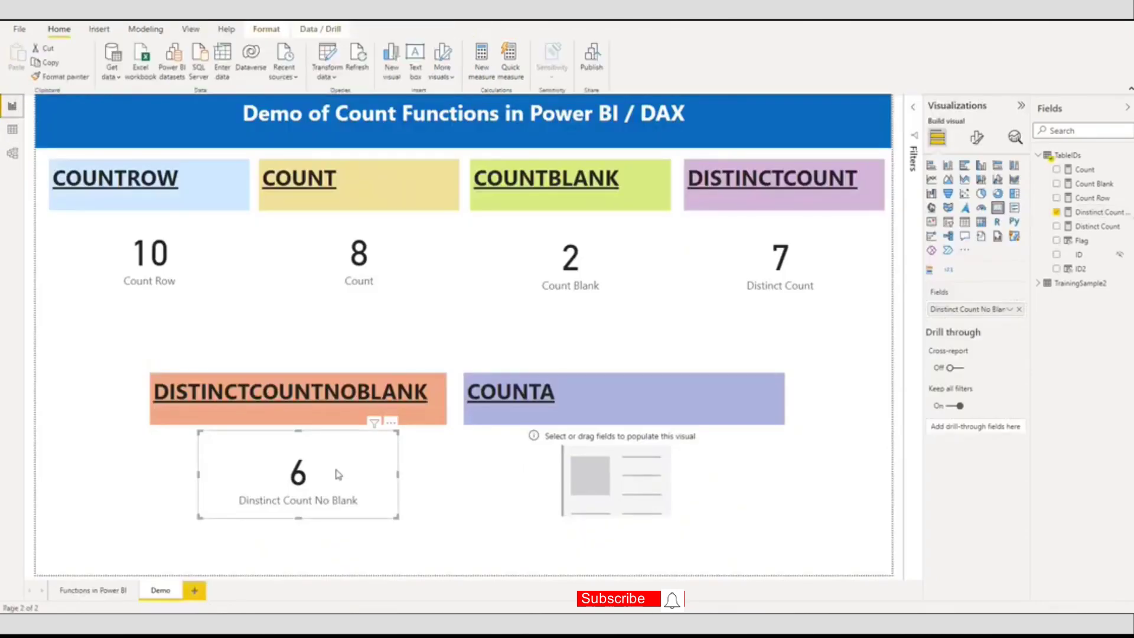
left_click(13, 130)
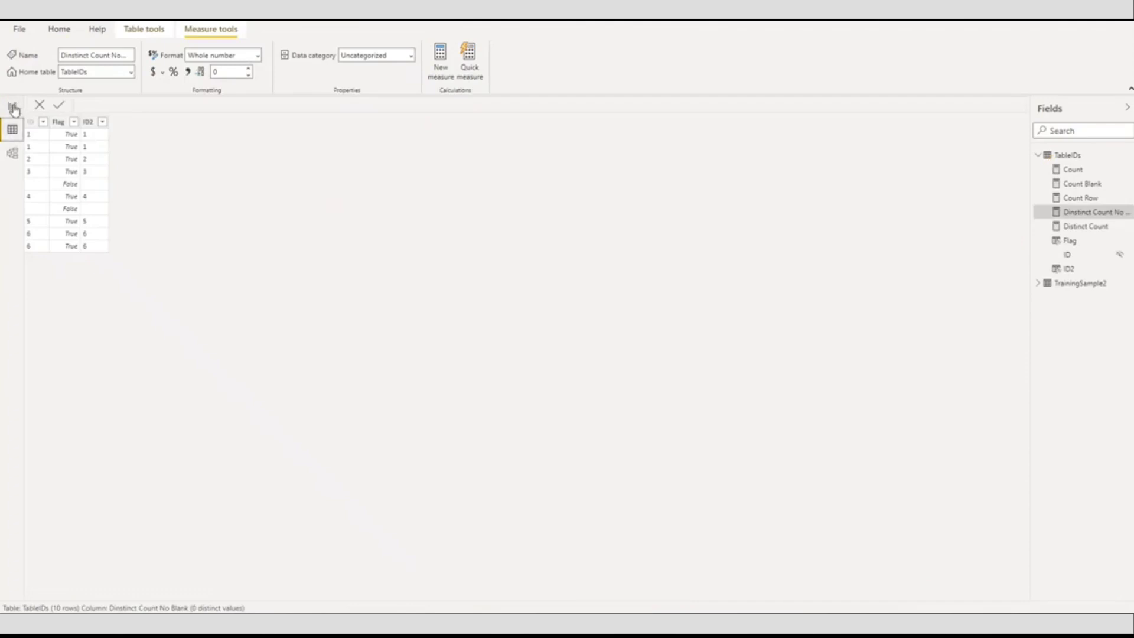
left_click(13, 106)
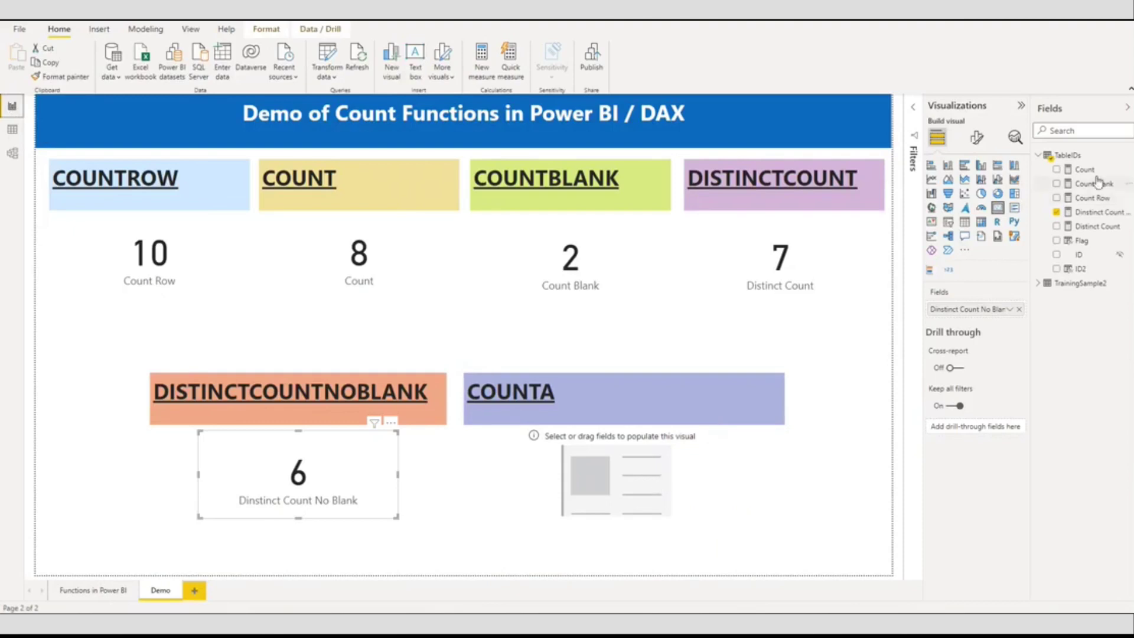
Add the measure Count A = COUNT(TableIDs[Flag]) and select the empty COUNTA card
right_click(1074, 157)
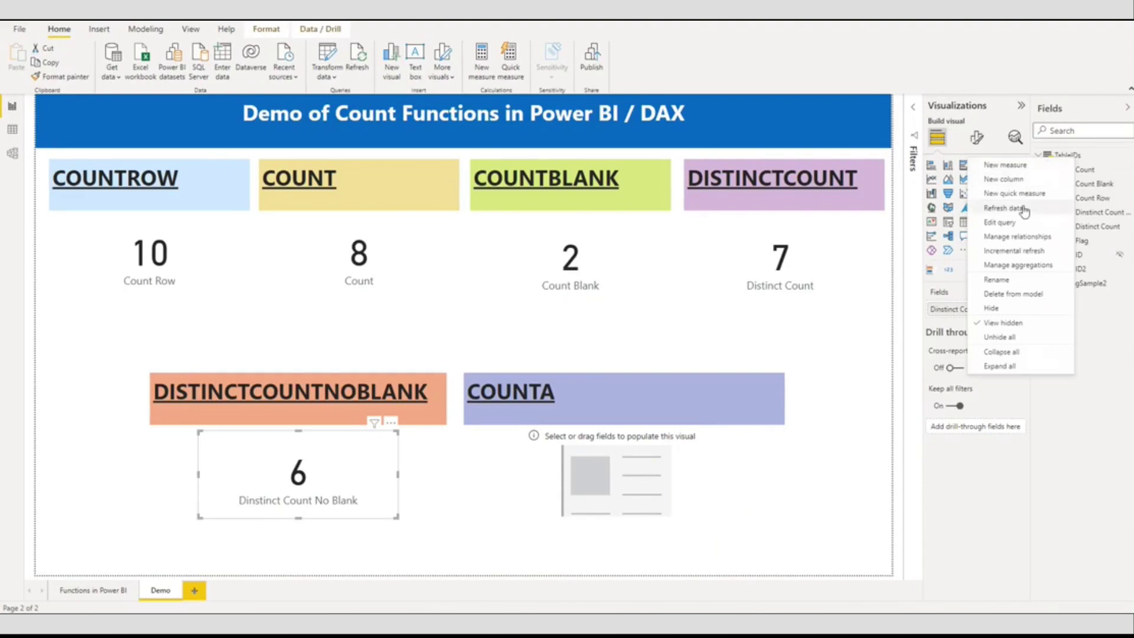
key("Escape")
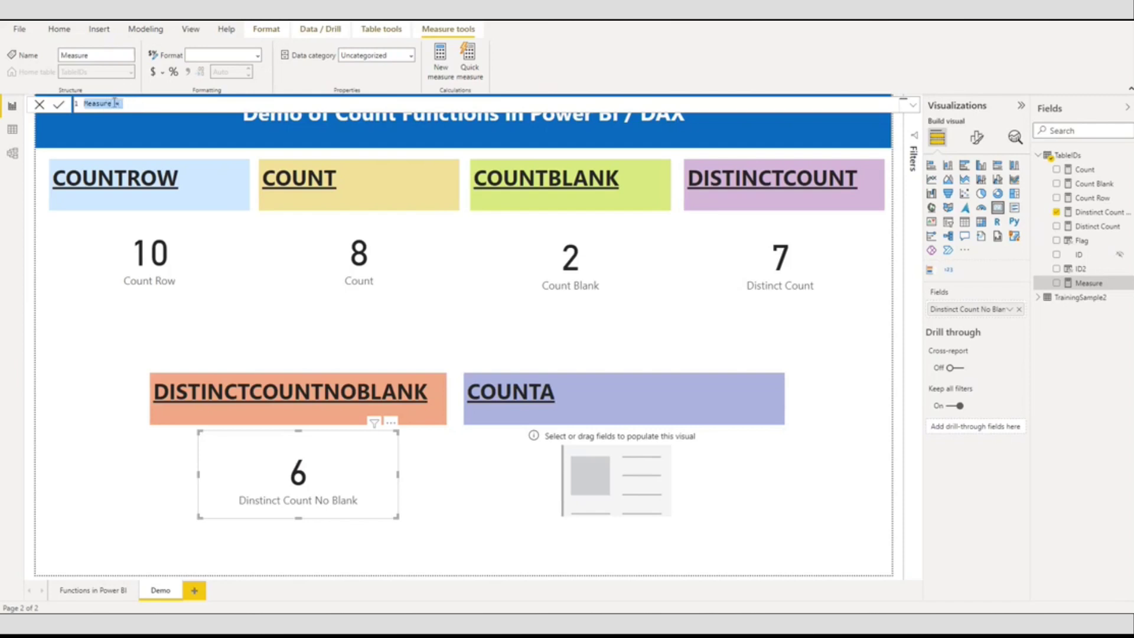
left_click(112, 104)
key("BackSpace")
key("BackSpace")
key("BackSpace")
key("BackSpace")
key("BackSpace")
key("BackSpace")
key("BackSpace")
type("ou")
type("n")
type("t A = ")
type("COUNT(")
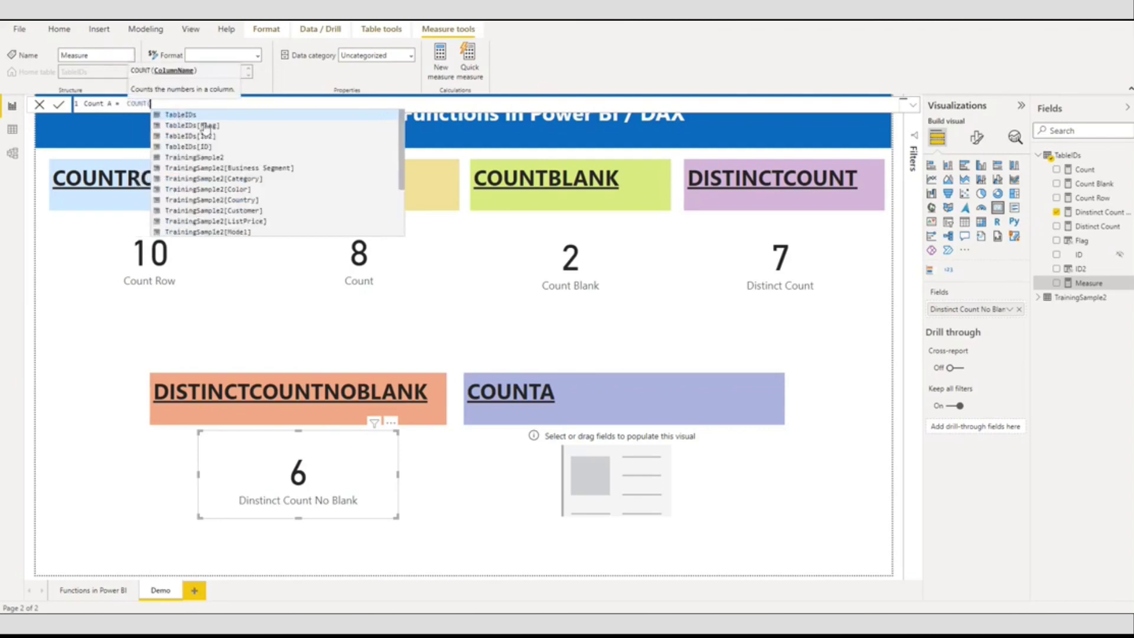
left_click(206, 127)
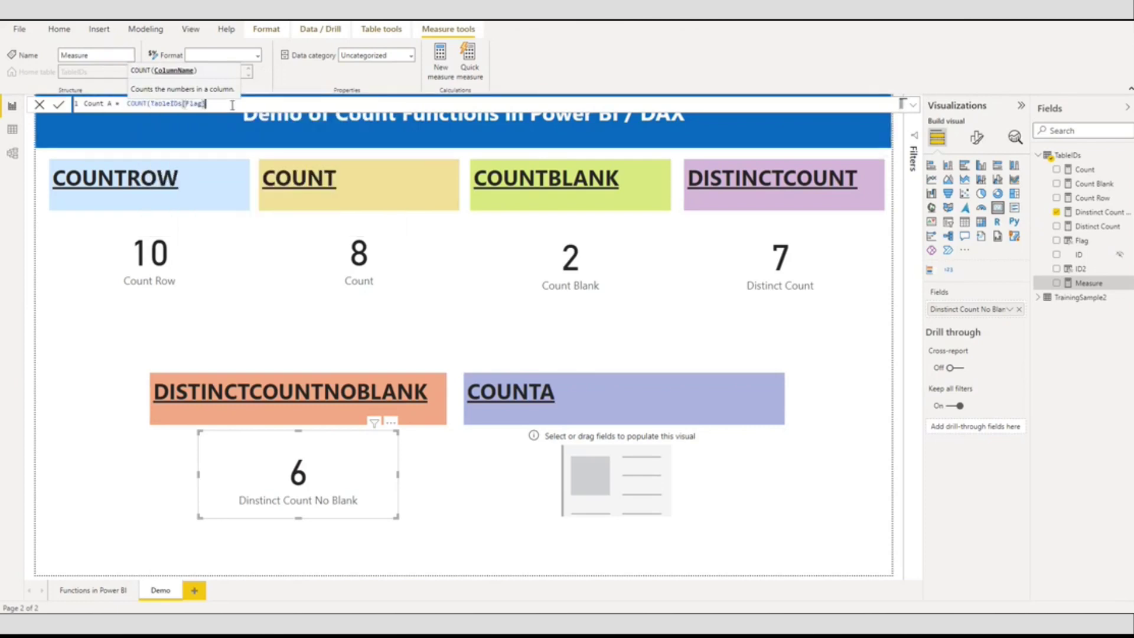
type(")")
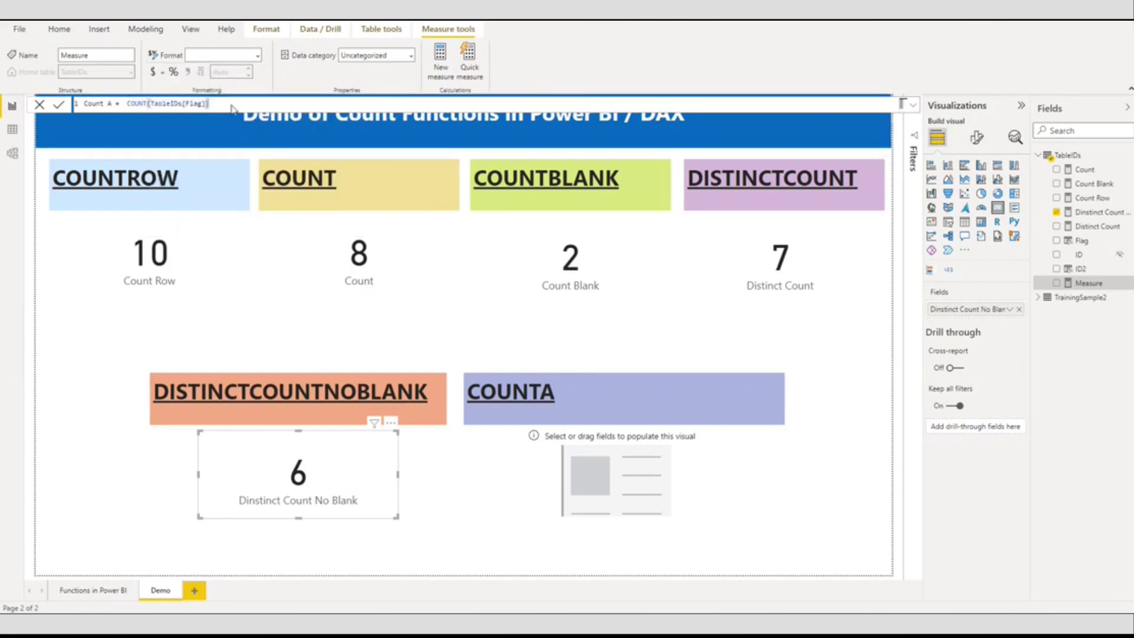
key("Return")
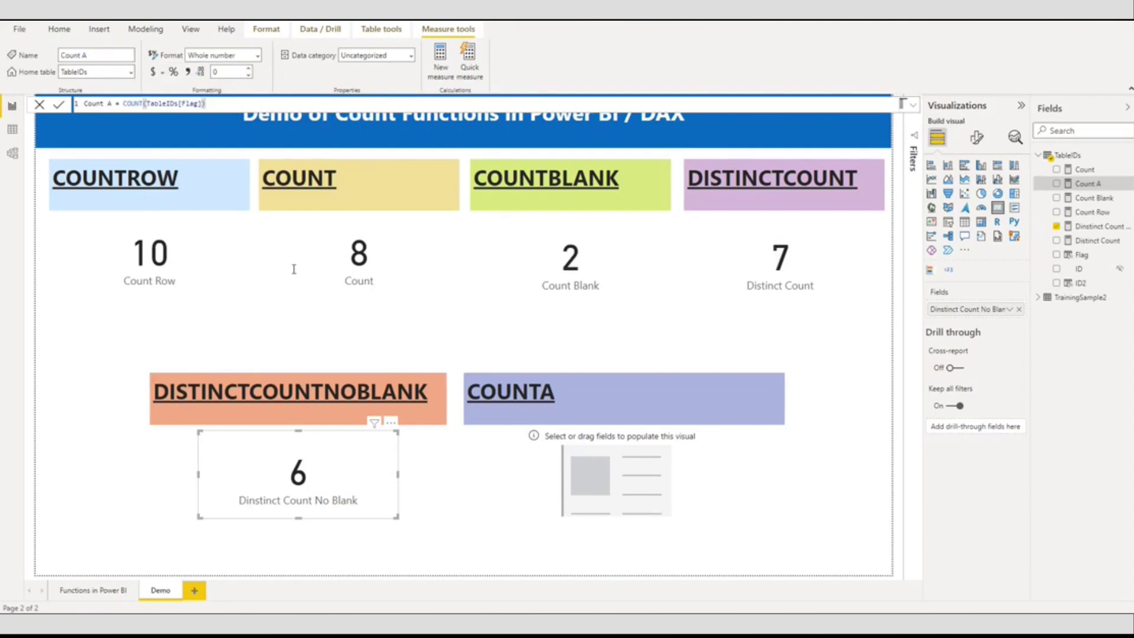
left_click(673, 478)
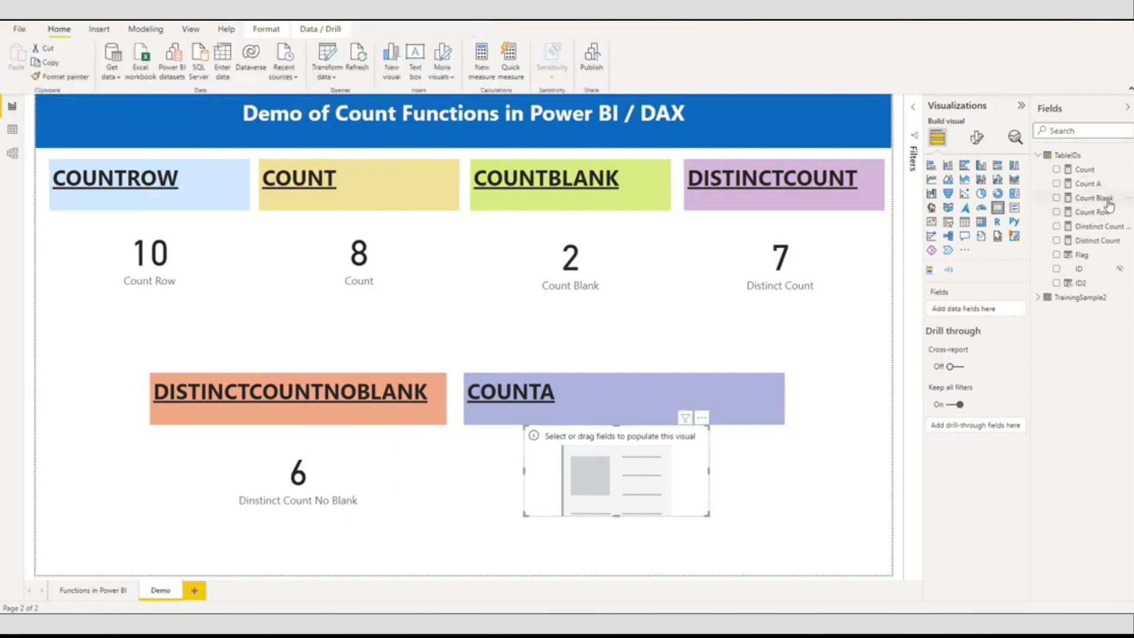
Drop Count A into the COUNTA card, read the Boolean COUNT error, and reopen its formula
left_click_drag(1088, 183, 975, 306)
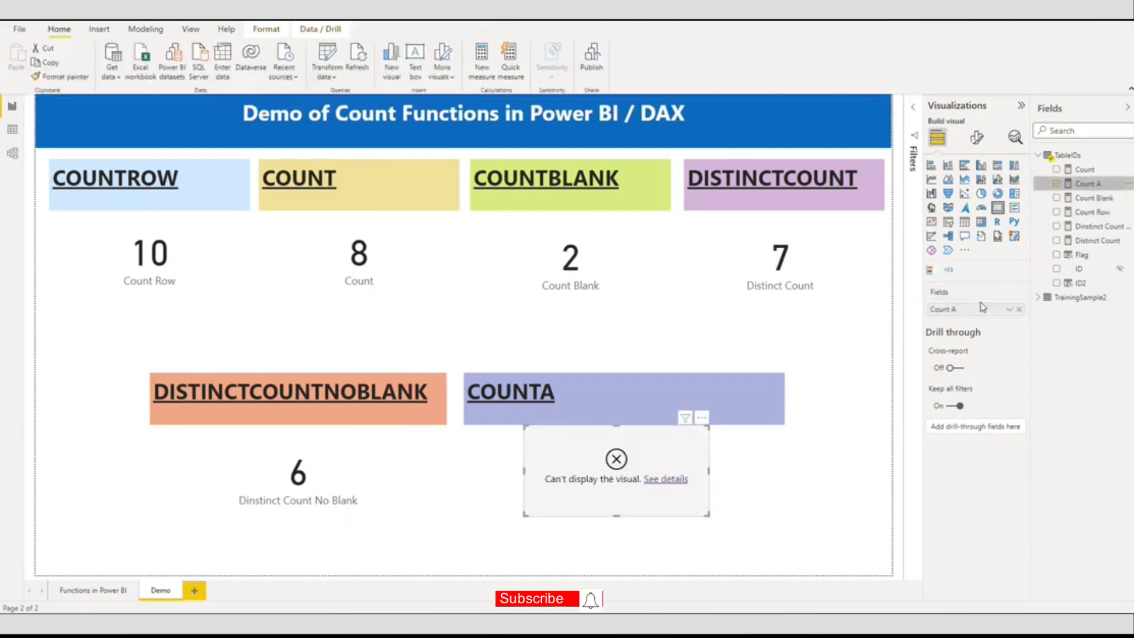
left_click(672, 482)
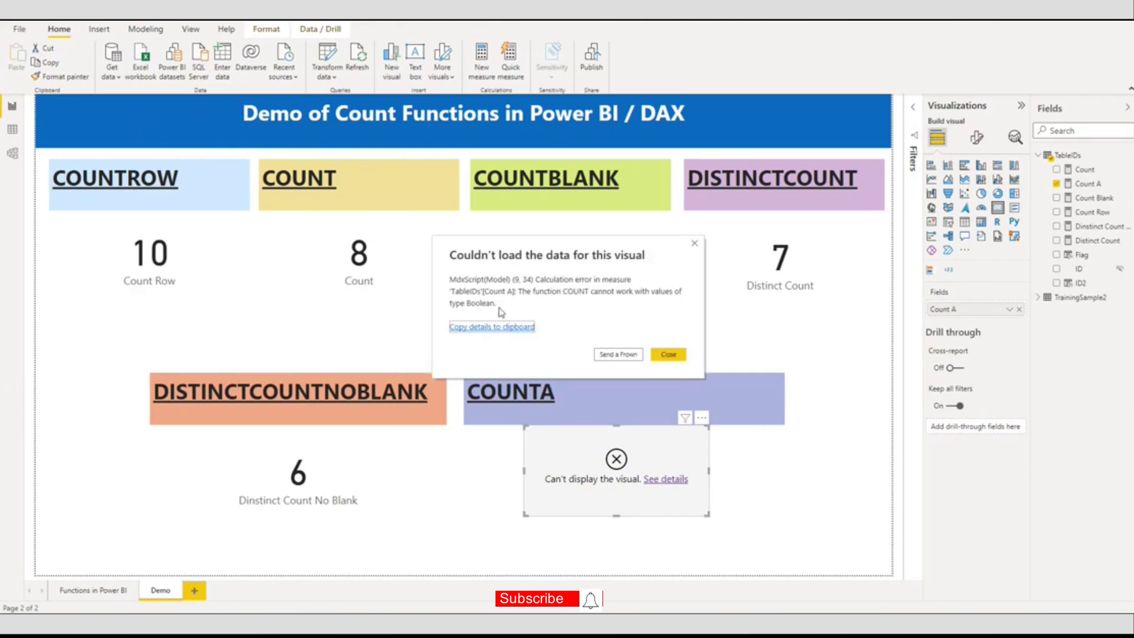
left_click(667, 355)
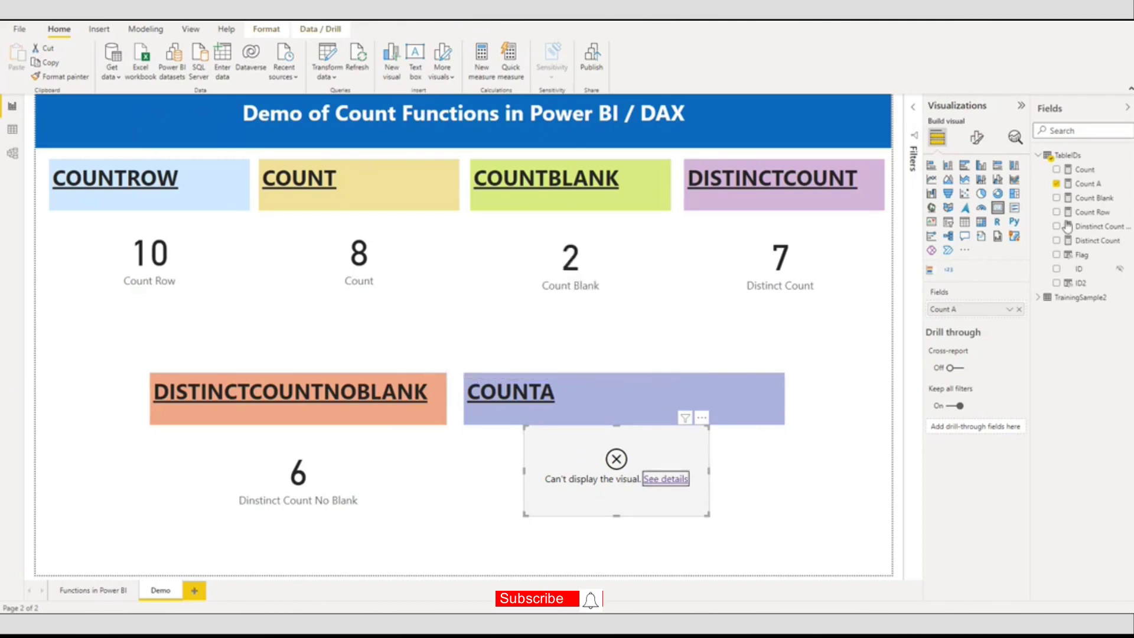
left_click(1090, 184)
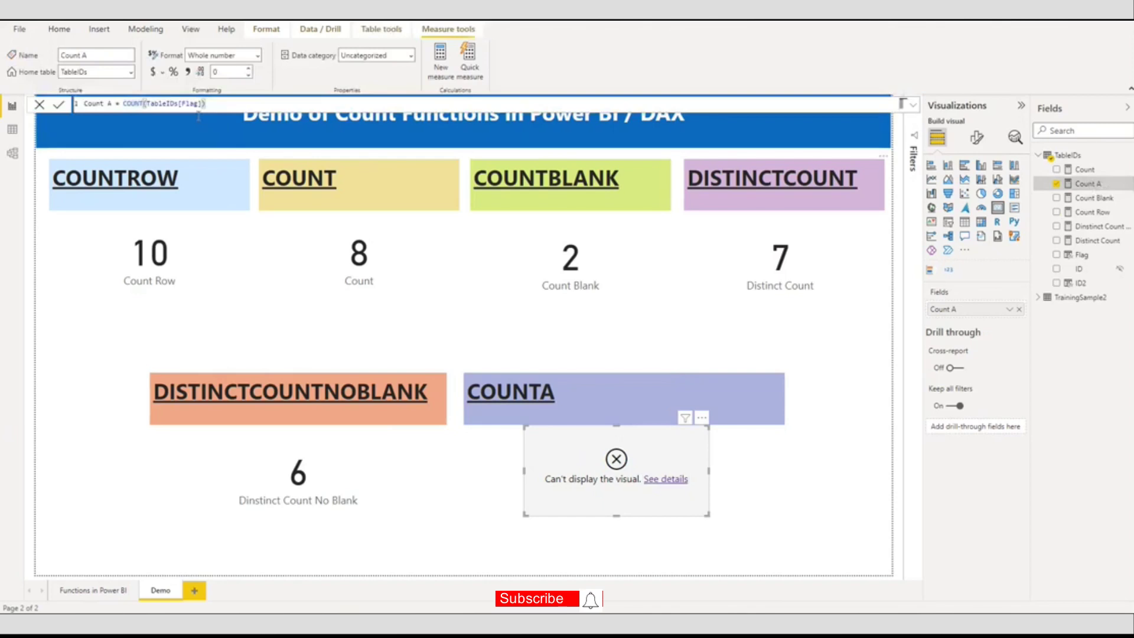
type("A")
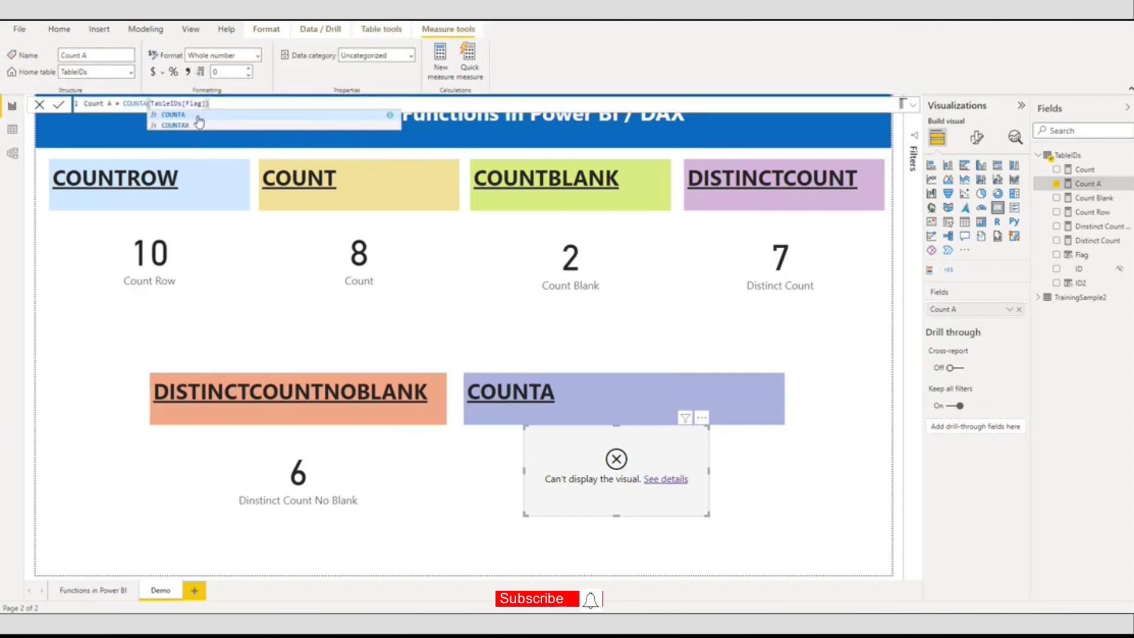
Change Count A to COUNTA(TableIDs[Flag]) so the COUNTA card displays 10
left_click(197, 119)
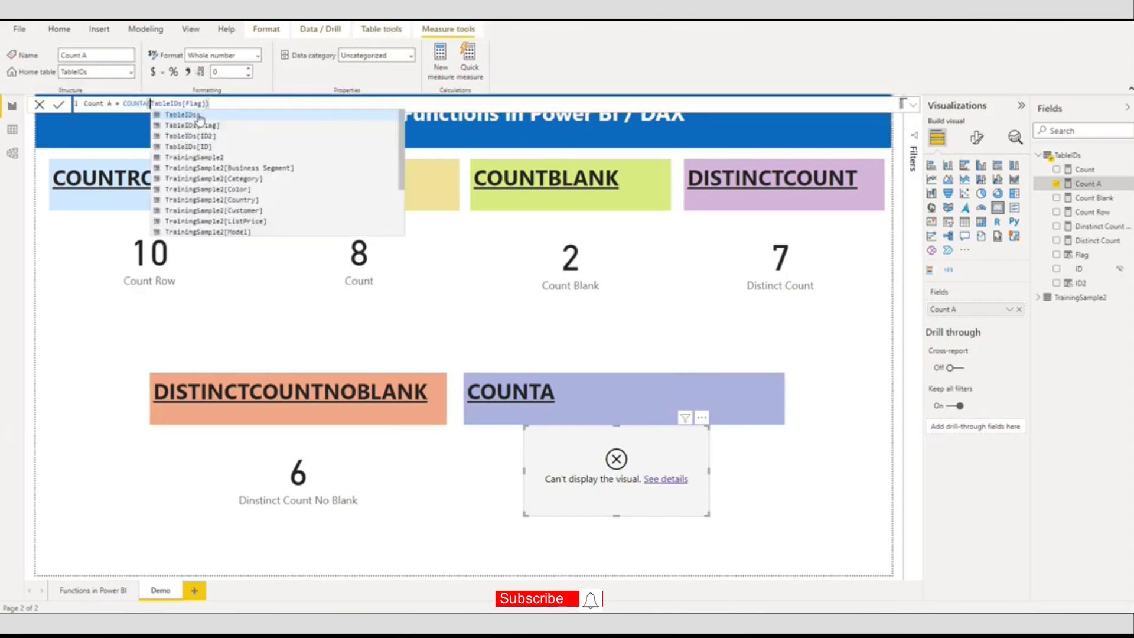
left_click(253, 103)
key("Return")
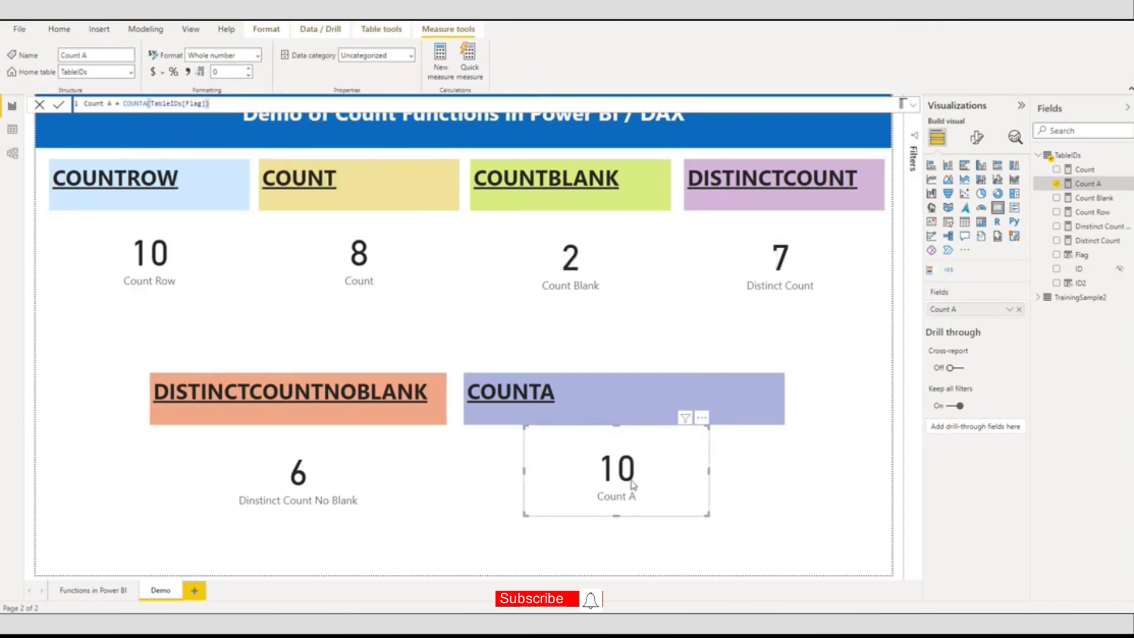
left_click(12, 129)
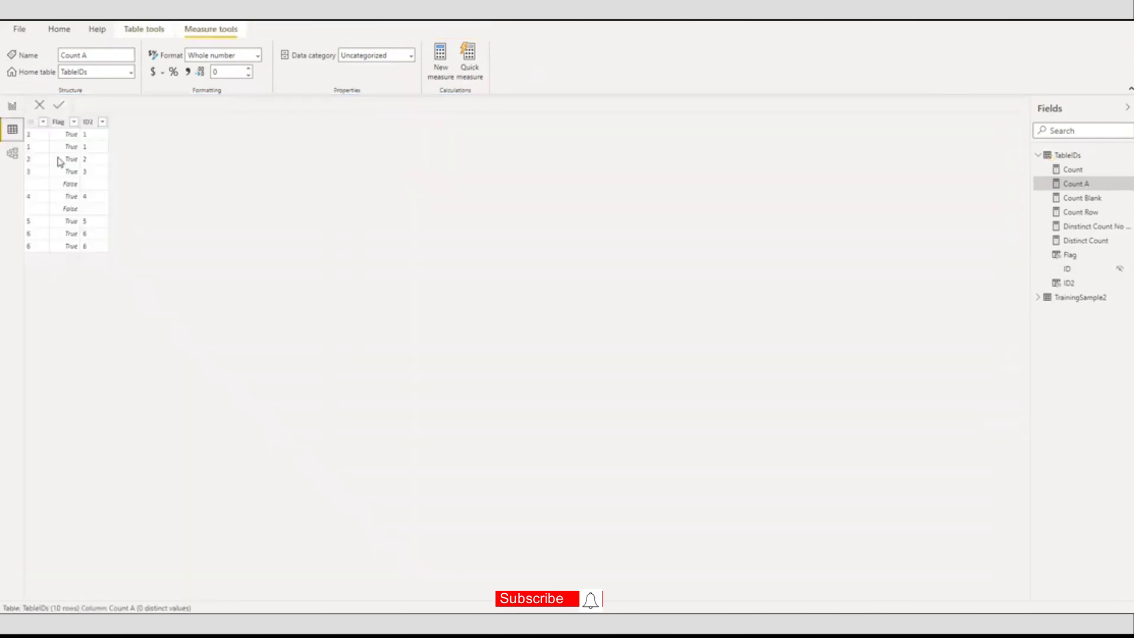
left_click(12, 107)
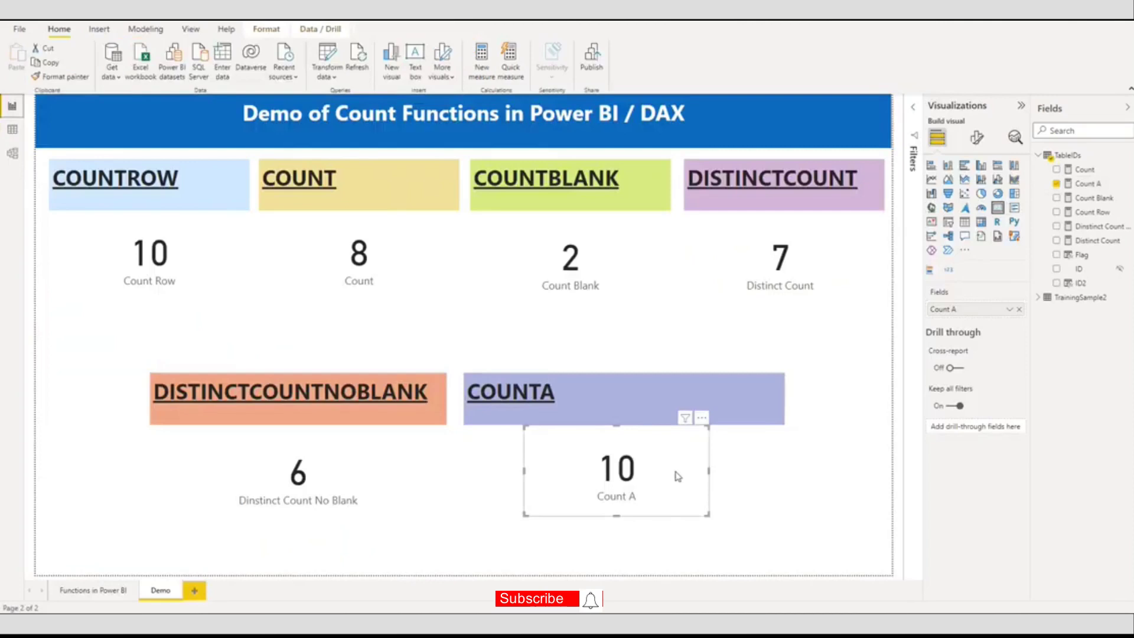